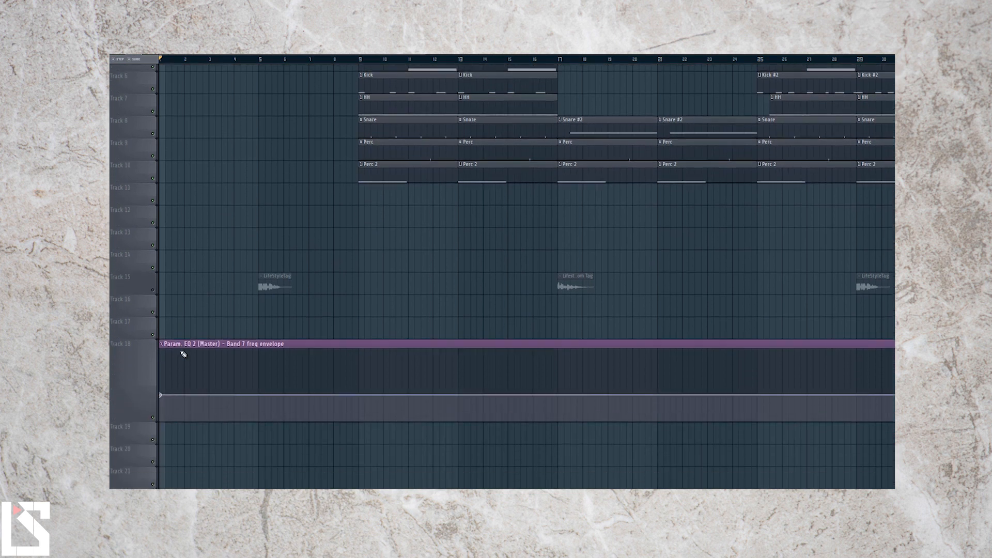
Trim the Band 7 freq envelope clip to end at bar 9 and curve its automation upward to the clip's end
scroll(255, 293, down, 2)
scroll(254, 294, up, 1)
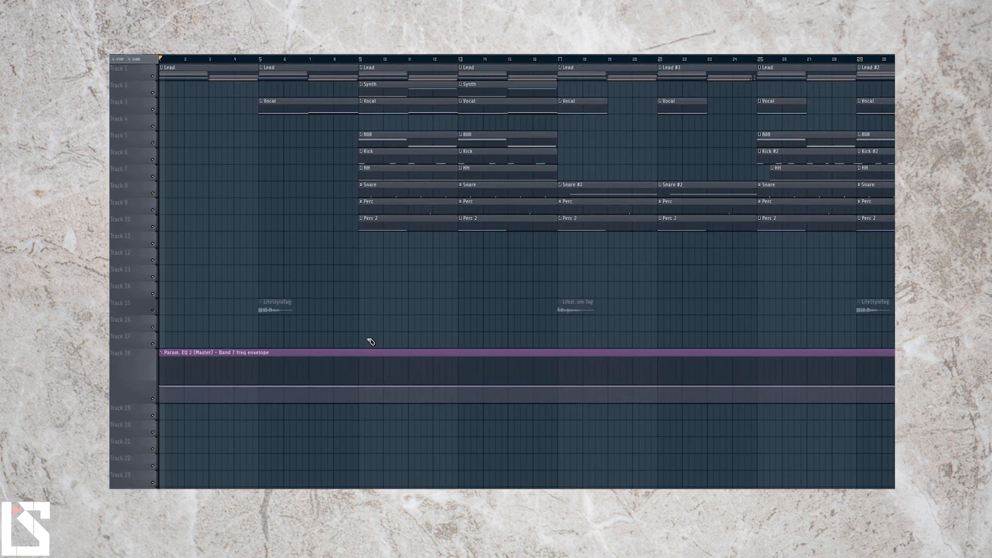
drag(360, 337, 359, 427)
drag(360, 437, 360, 438)
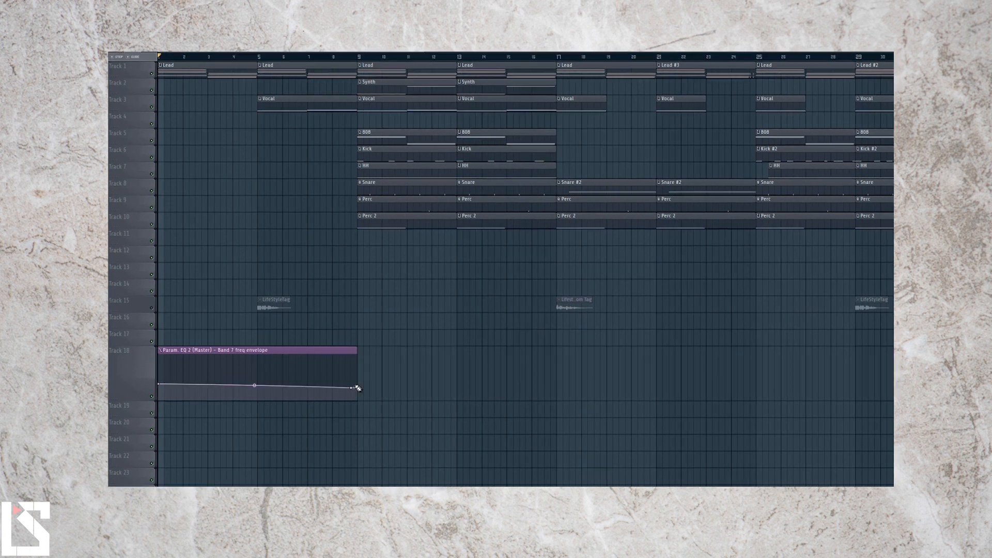
drag(360, 380, 359, 357)
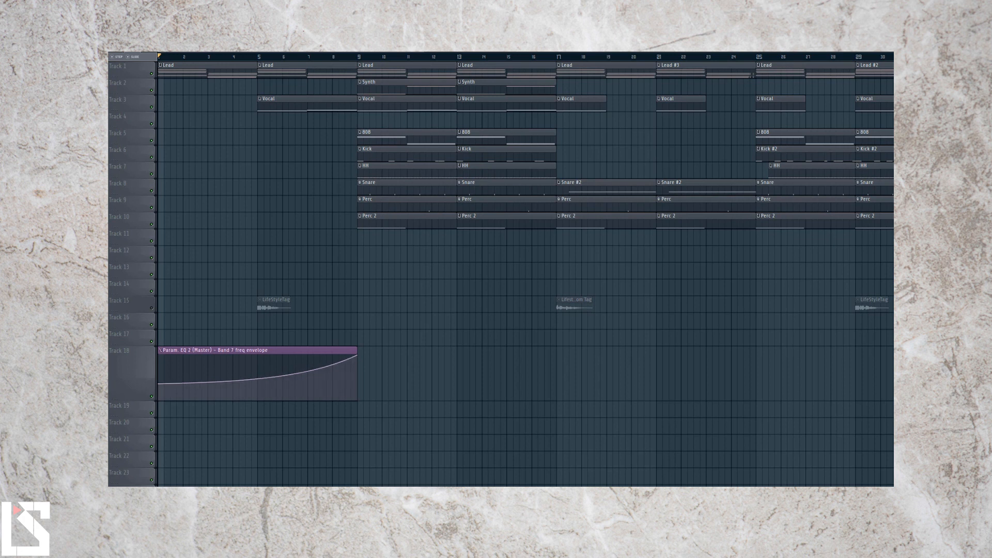
Create an automation clip for the mute/solo switch of Fruity Parametric EQ 2 on the Master track
key(F9)
click(822, 252)
key(space)
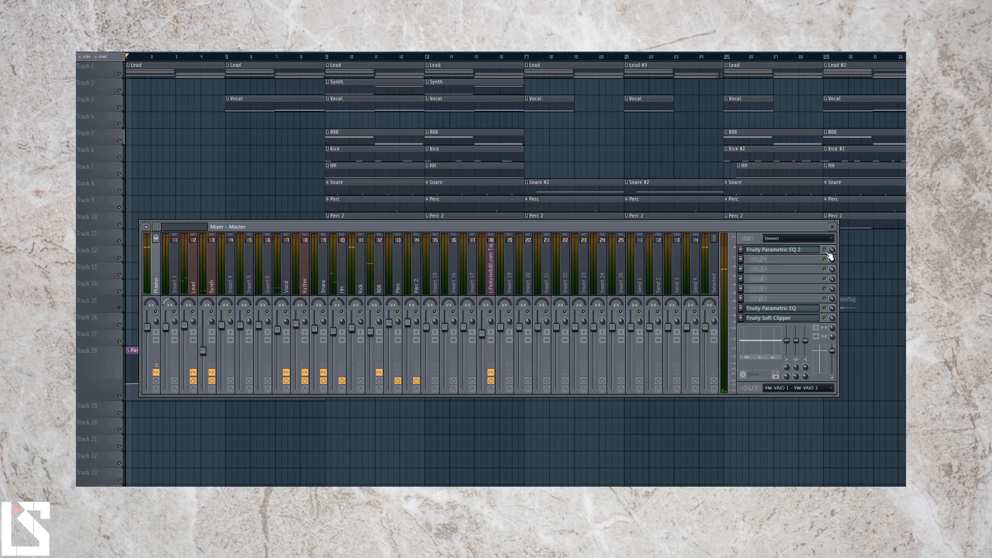
right_click(826, 252)
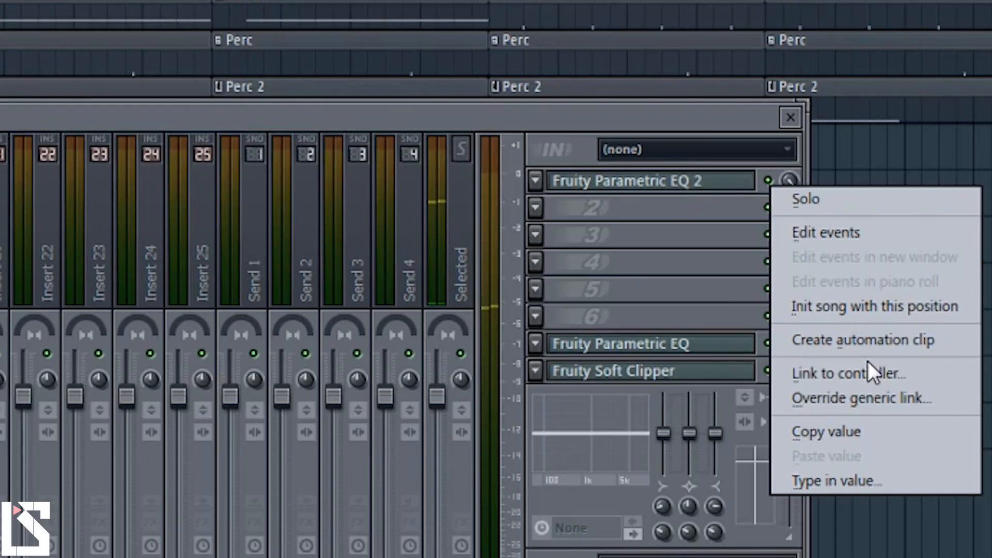
click(851, 307)
key(F9)
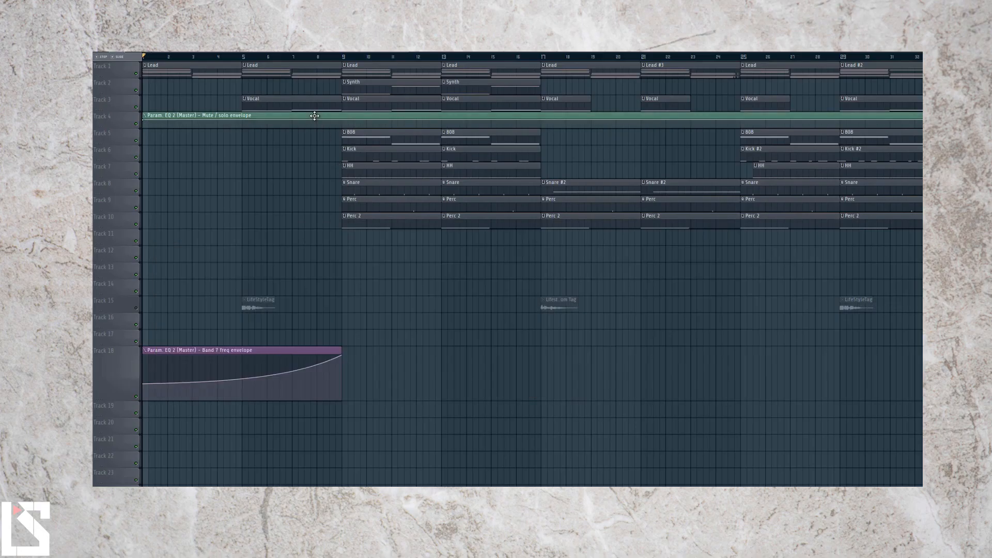
Move the mute/solo envelope clip to a heightened Track 19 and trim it to end at bar 9
drag(315, 116, 290, 398)
drag(111, 421, 105, 434)
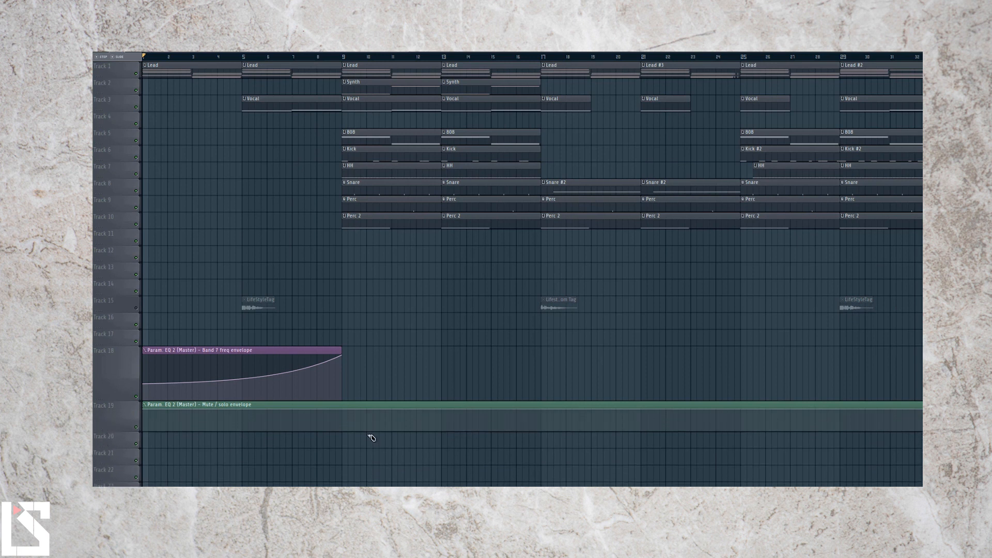
drag(344, 406, 343, 404)
right_click(346, 405)
click(336, 405)
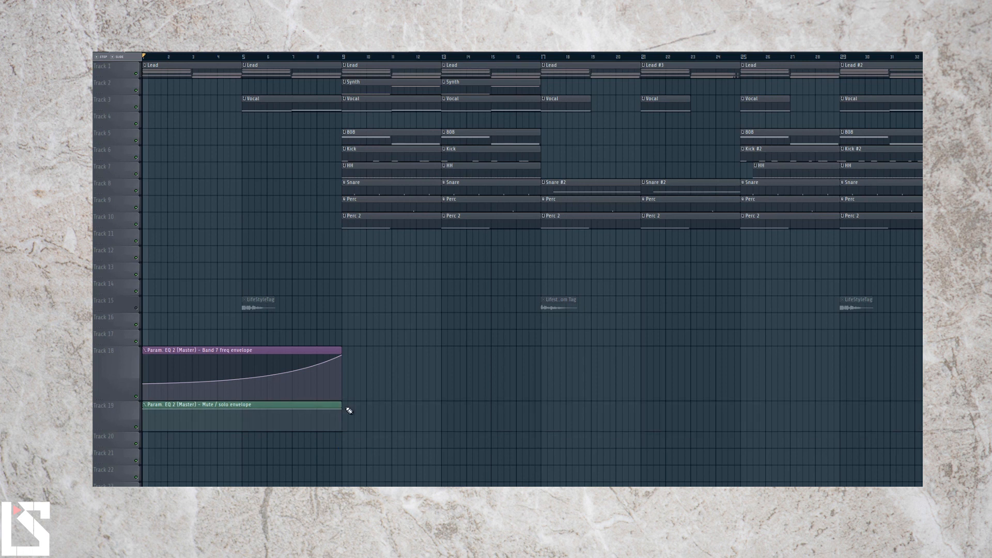
Place a unique copy of the mute/solo envelope clip across bars 9 to 17 with its level dropped to zero
click(346, 407)
drag(348, 409, 343, 409)
right_click(343, 409)
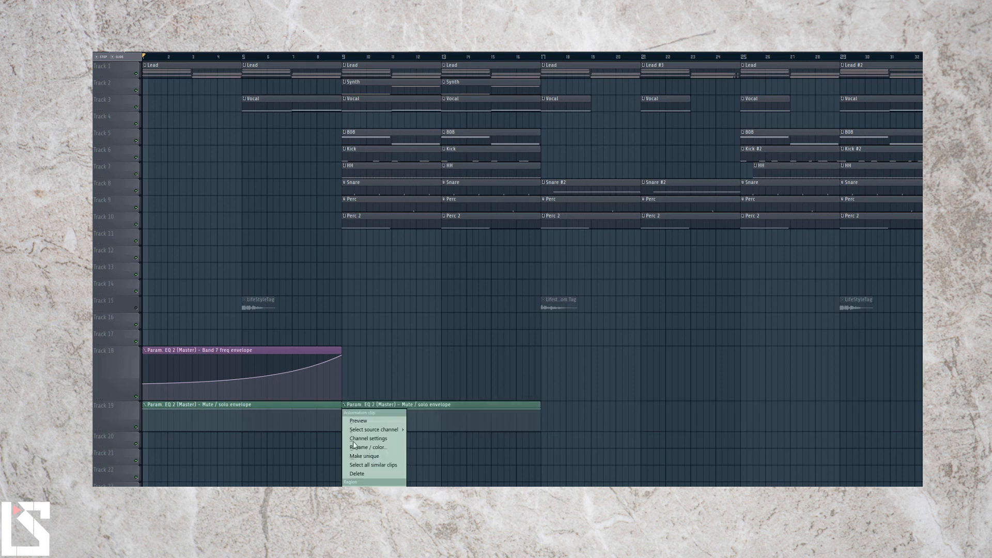
click(360, 455)
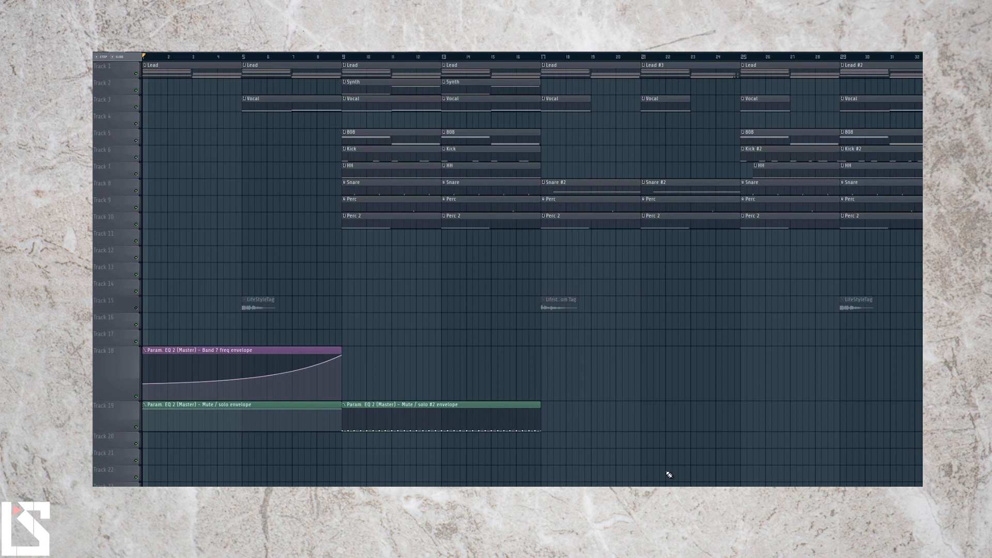
Add Fruity Flangus to the Master's second effect slot and audition it on the intro
key(F9)
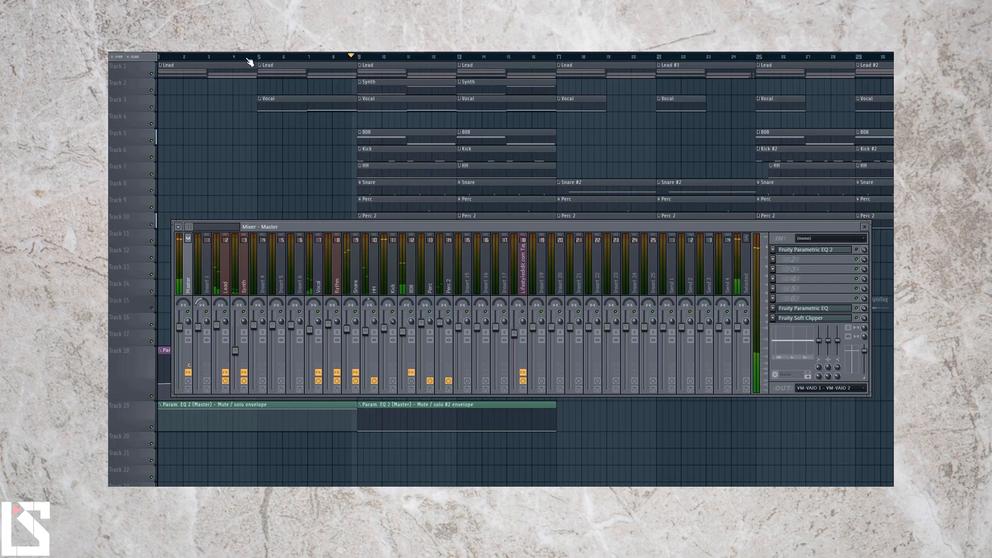
click(701, 329)
mouse_move(736, 358)
click(869, 387)
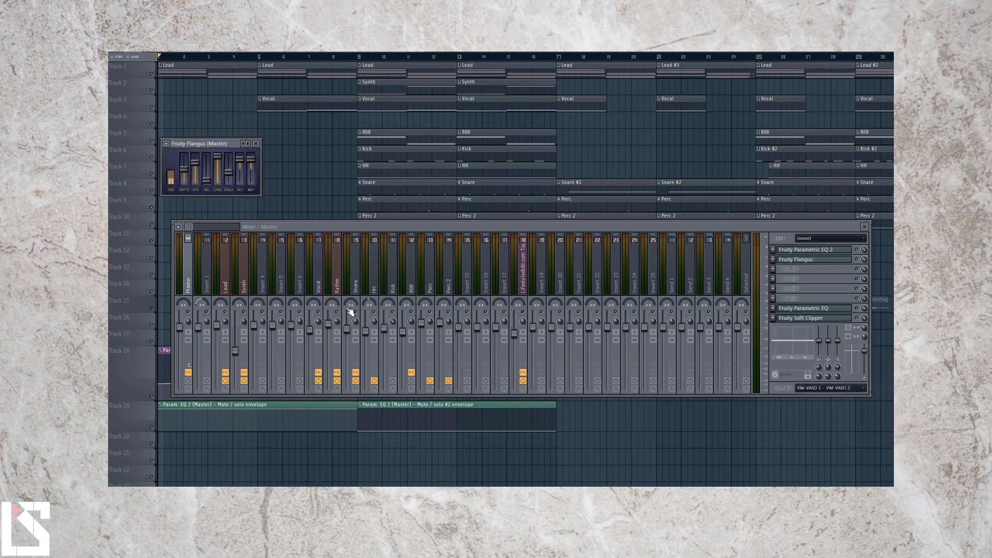
key(space)
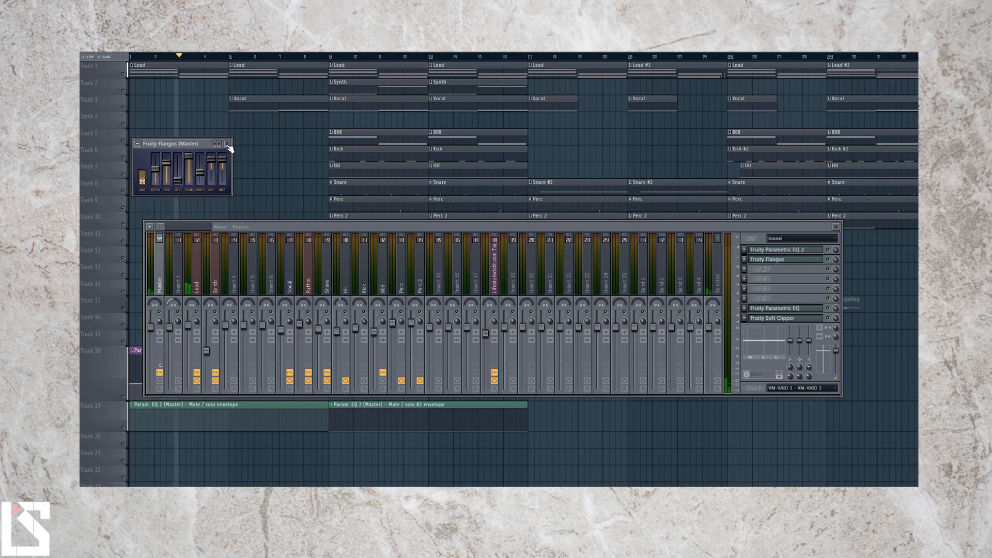
click(228, 145)
key(space)
Create an automation clip for the Fruity Flangus mix level and place it on a heightened Track 21
right_click(837, 259)
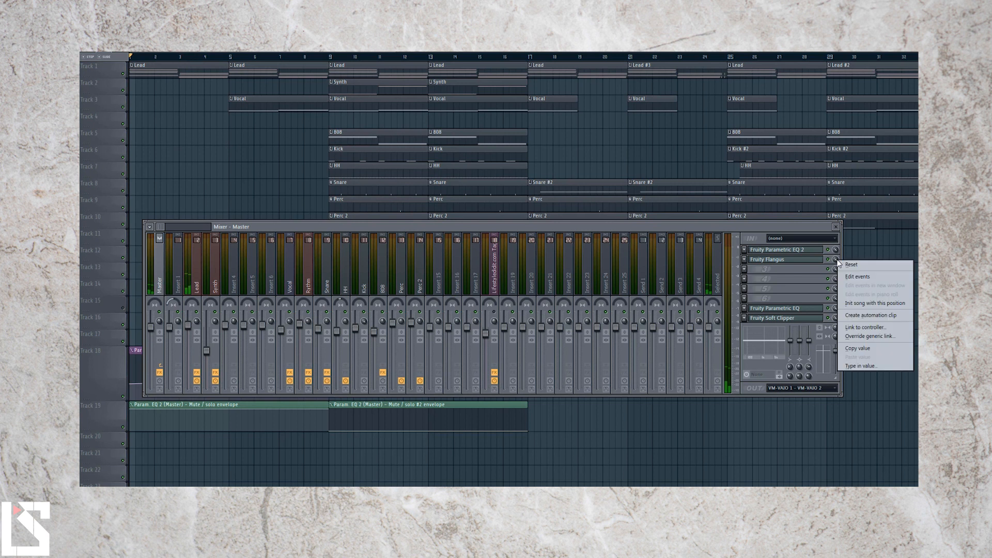
click(871, 316)
drag(276, 116, 214, 470)
drag(113, 462, 114, 486)
scroll(297, 459, down, 3)
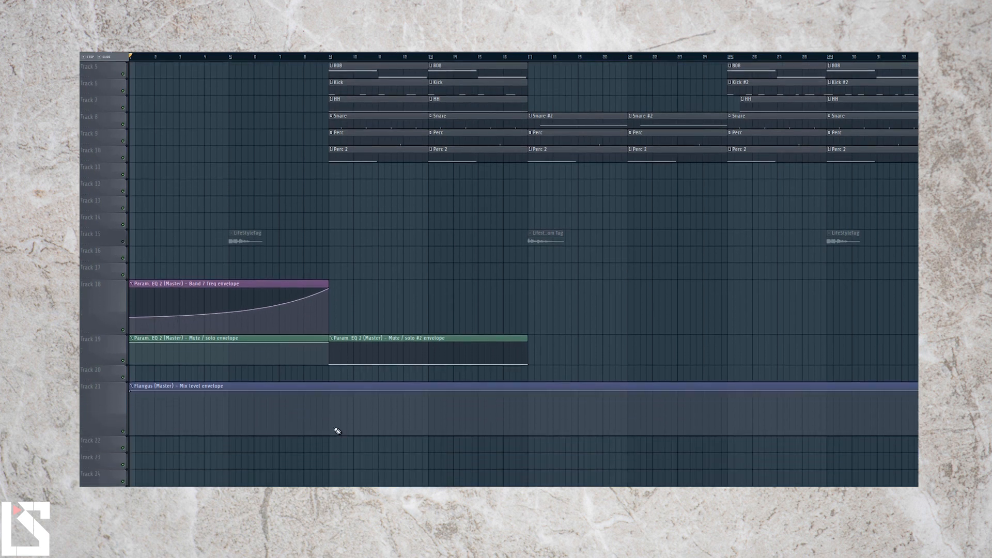
Trim the Flangus mix level clip to end at bar 9 and curve its automation down to zero there
drag(336, 452, 339, 385)
right_click(344, 389)
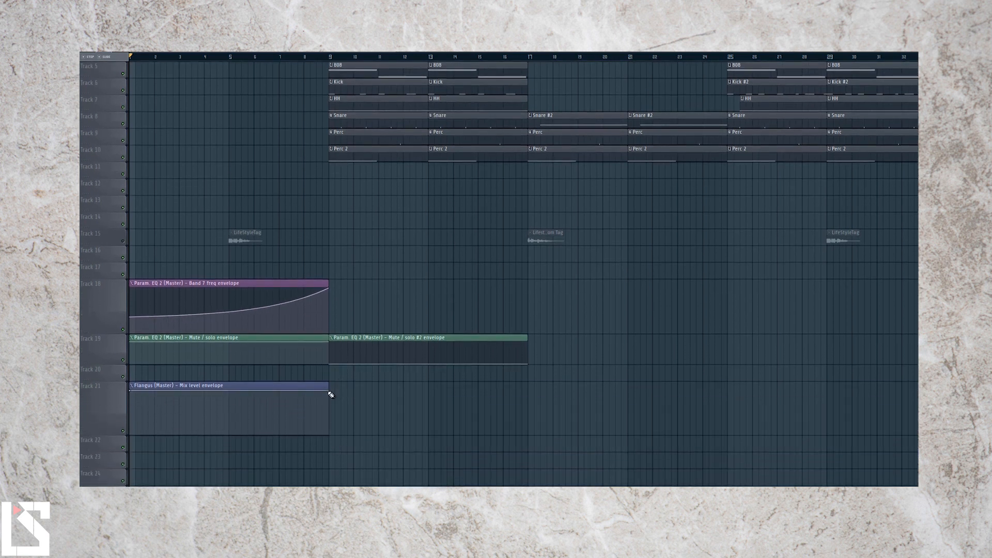
drag(330, 396, 327, 439)
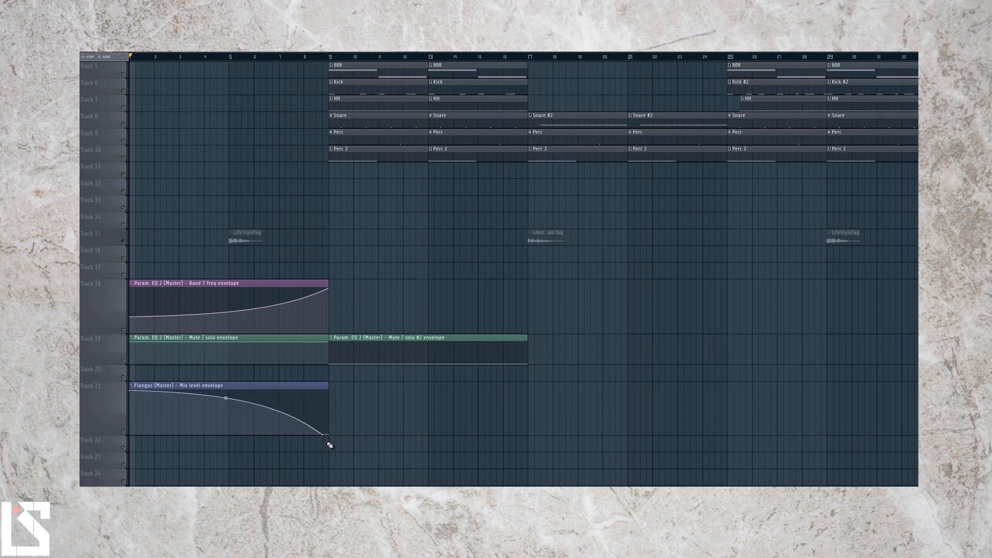
Play the intro through bar 9 and check how the automation drives the Master effects in the mixer
key(space)
drag(226, 399, 226, 399)
key(F9)
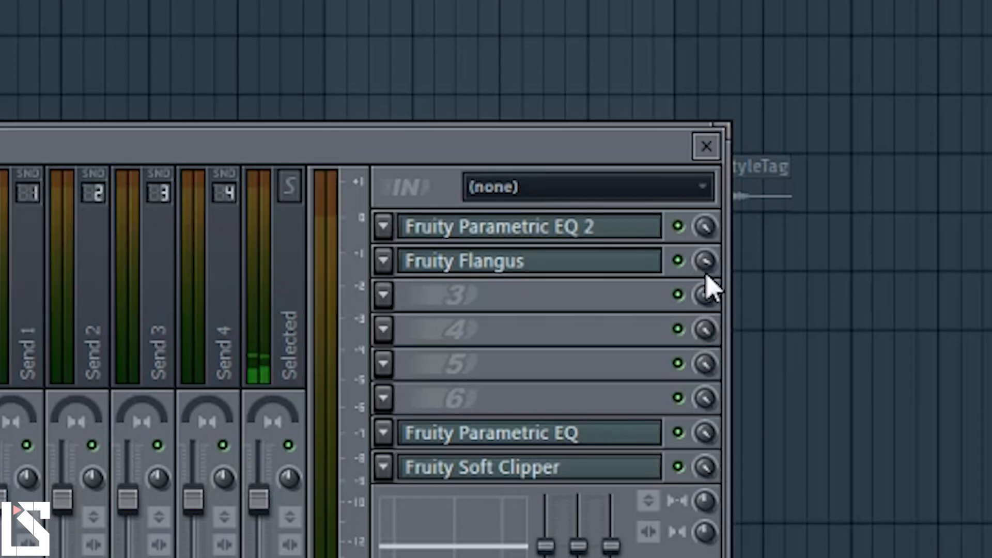
scroll(706, 272, down, 1)
drag(705, 261, 705, 276)
drag(397, 144, 399, 100)
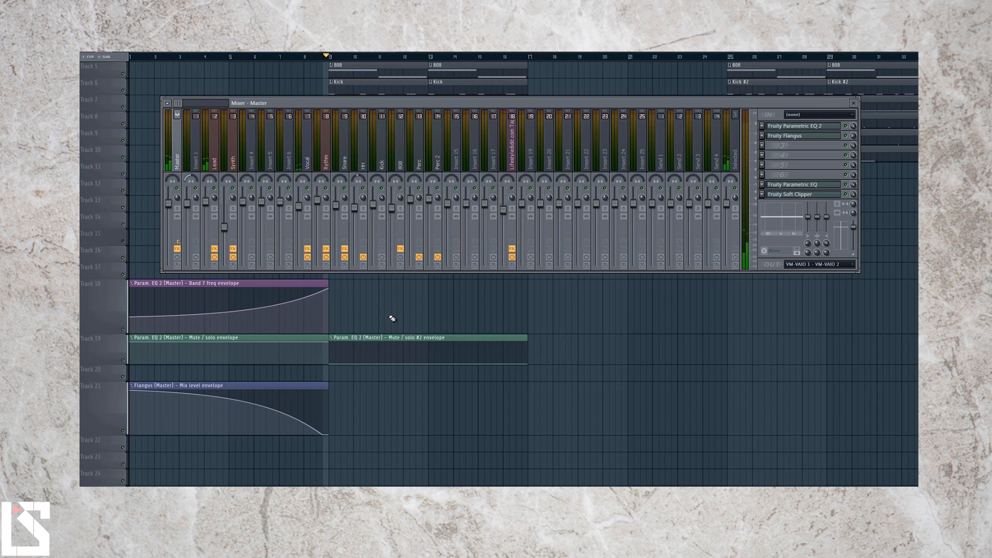
key(F9)
scroll(354, 222, up, 4)
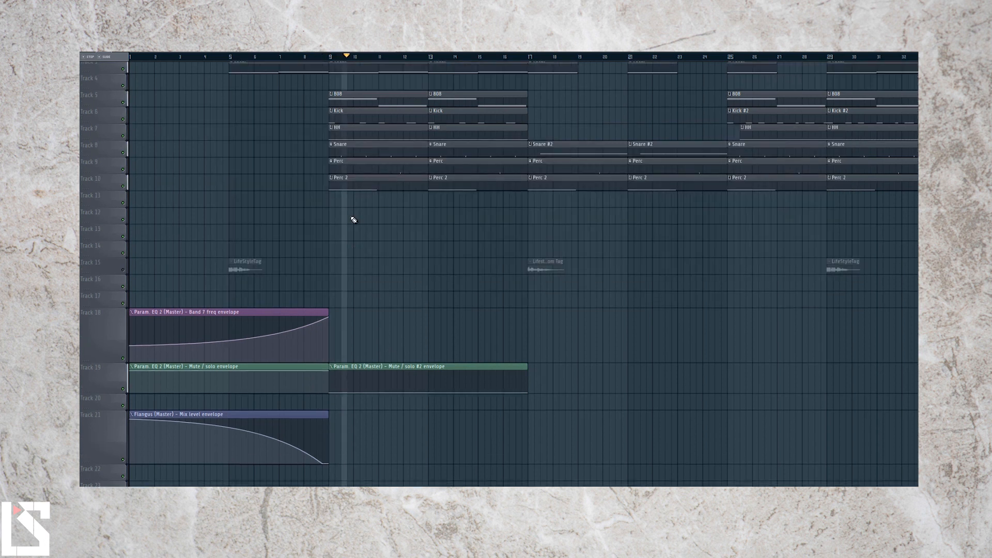
scroll(361, 54, down, 3)
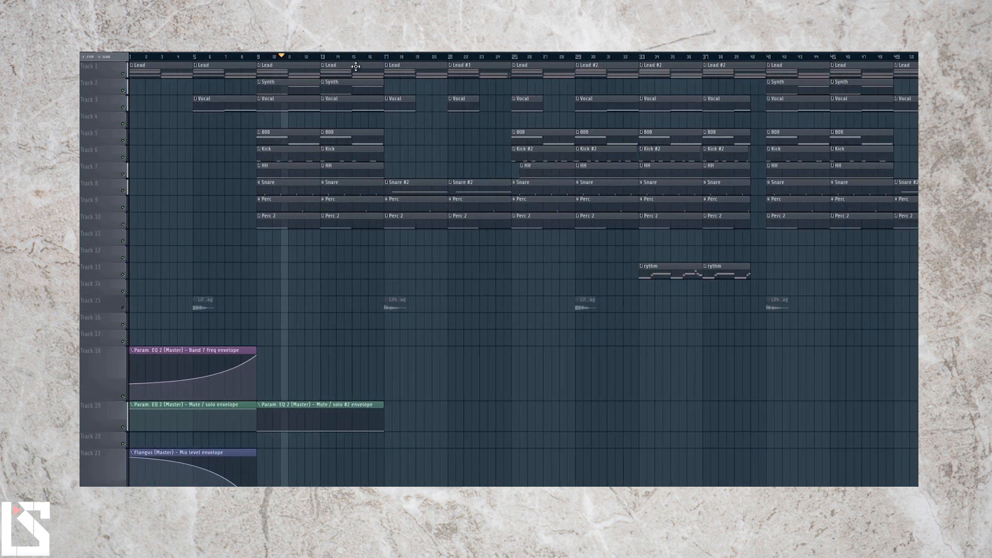
key(space)
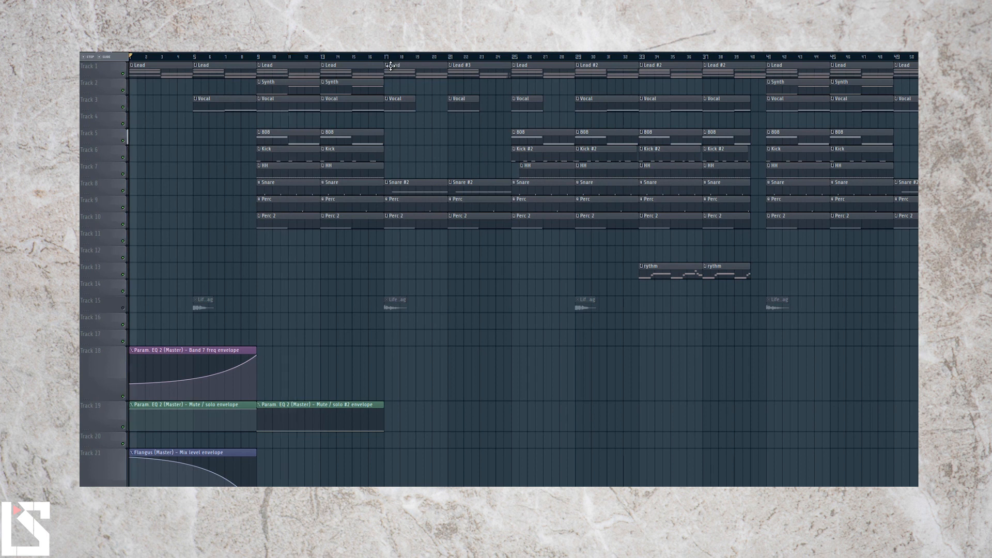
Make the Lead pattern clip at bar 17 unique
drag(390, 65, 510, 228)
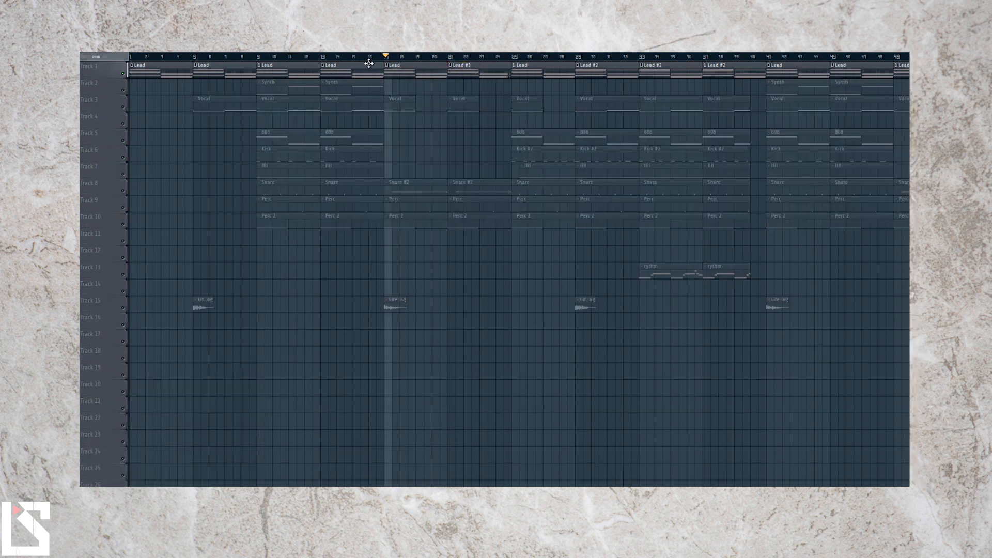
click(387, 66)
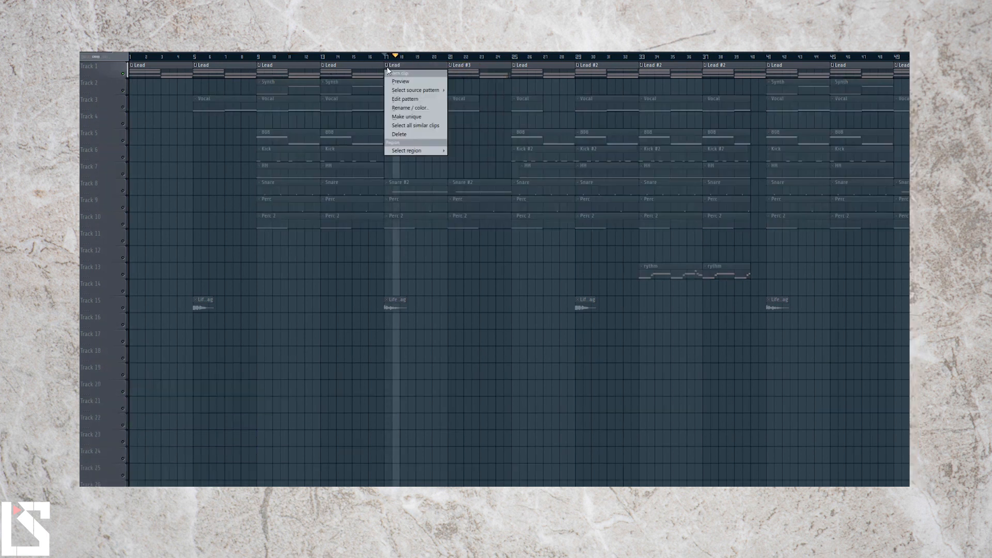
click(396, 117)
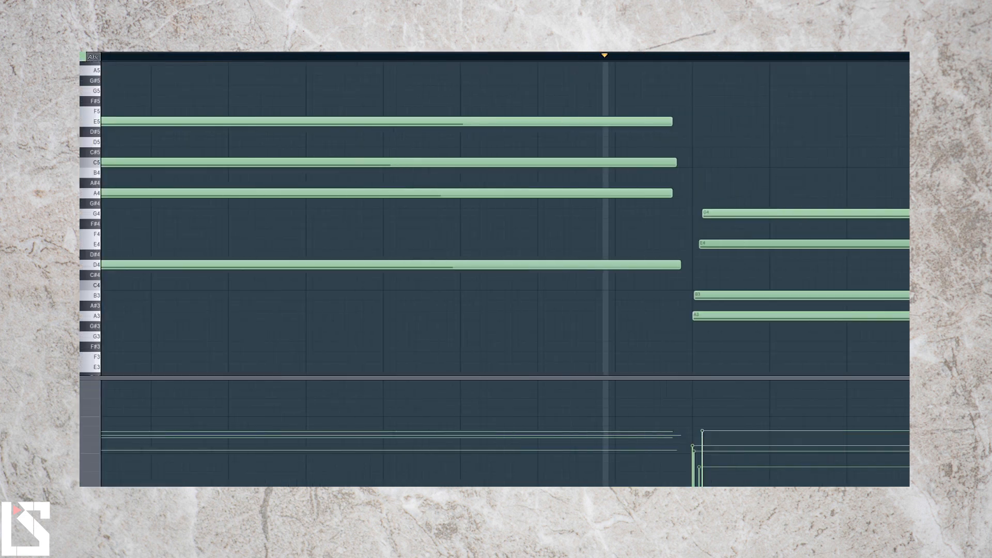
Try lowering the first Lead chord's C5 note by one octave to C4 and audition it
scroll(217, 56, down, 3)
key(space)
click(151, 160)
key(ctrl+Down)
key(space)
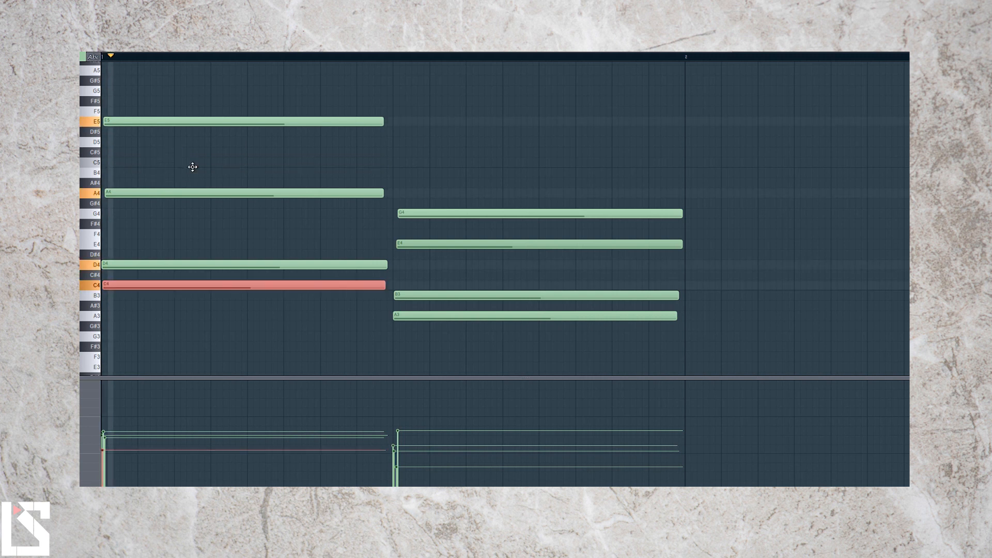
key(space)
key(ctrl+Up)
Raise the first chord's A4 note by one octave to A5 and audition it
click(202, 193)
key(ctrl+Up)
key(space)
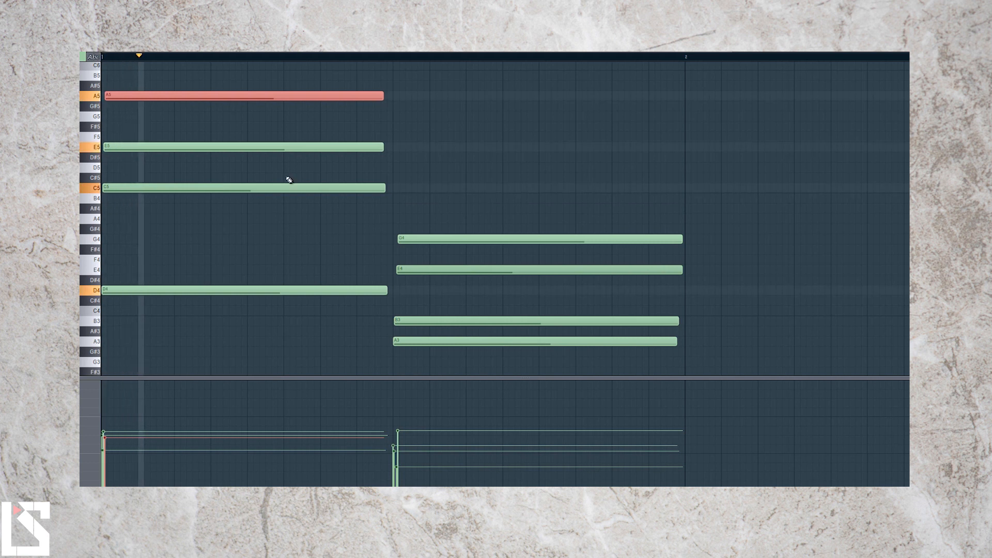
ctrl+click(415, 203)
scroll(301, 223, down, 3)
key(space)
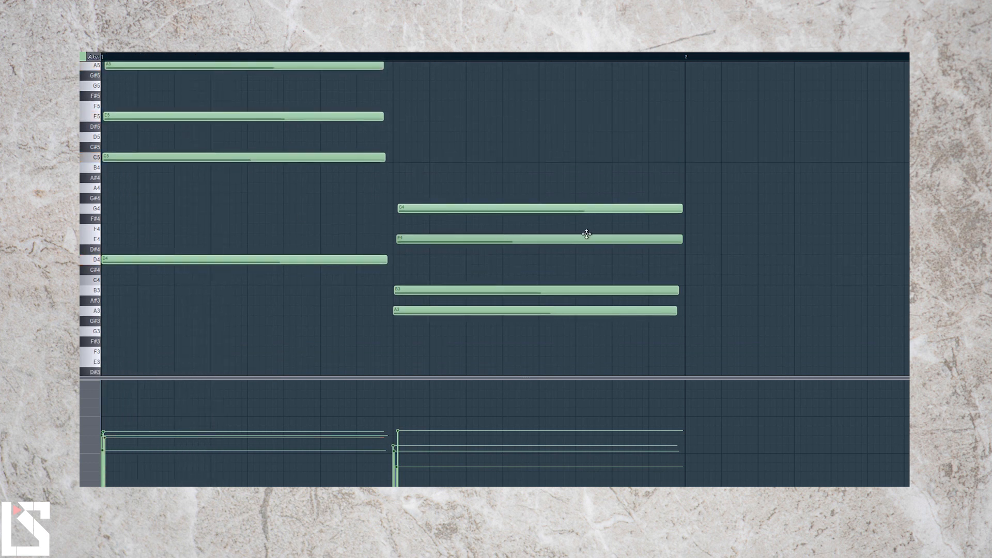
Raise the second chord's E4 note by one octave to E5 and audition the change
click(465, 237)
key(ctrl+Up)
scroll(468, 237, up, 3)
key(space)
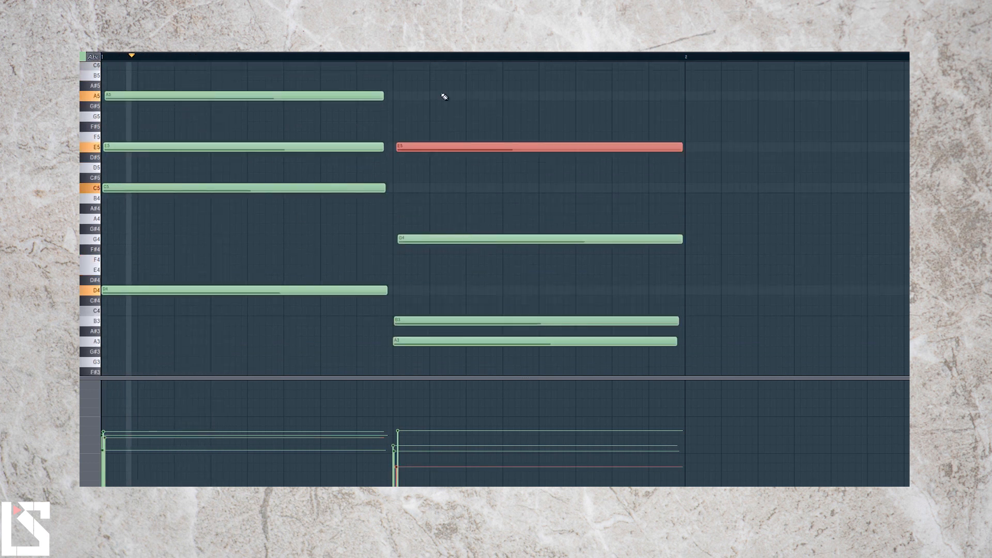
scroll(364, 54, down, 1)
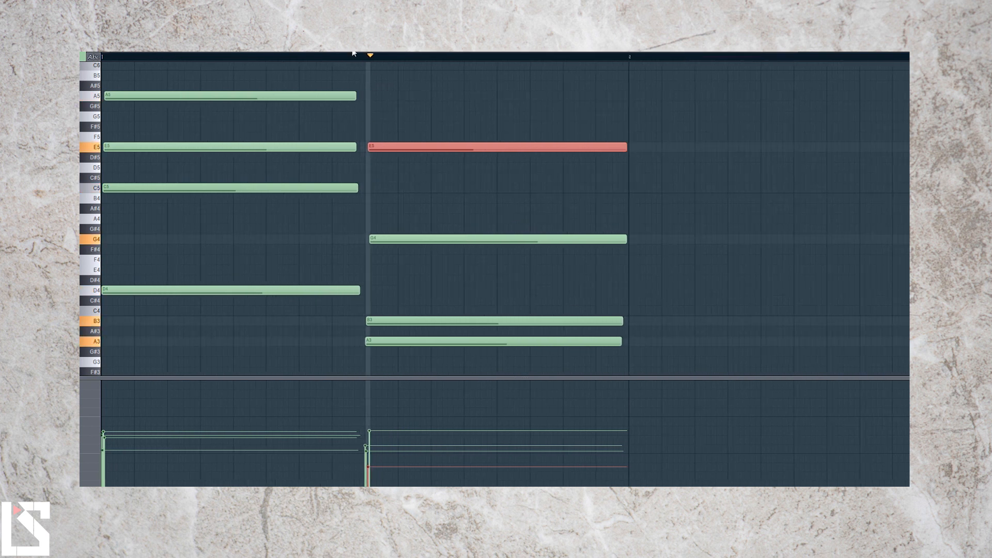
key(space)
ctrl+click(390, 312)
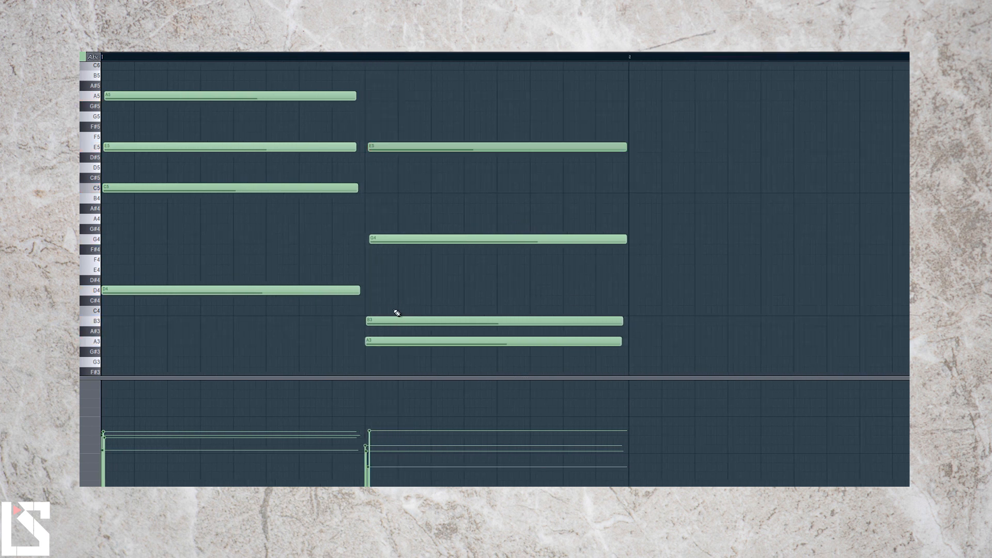
Raise the second chord's B3 note by one octave to B4 and nudge its G4 note slightly earlier
click(398, 320)
key(ctrl+Up)
key(space)
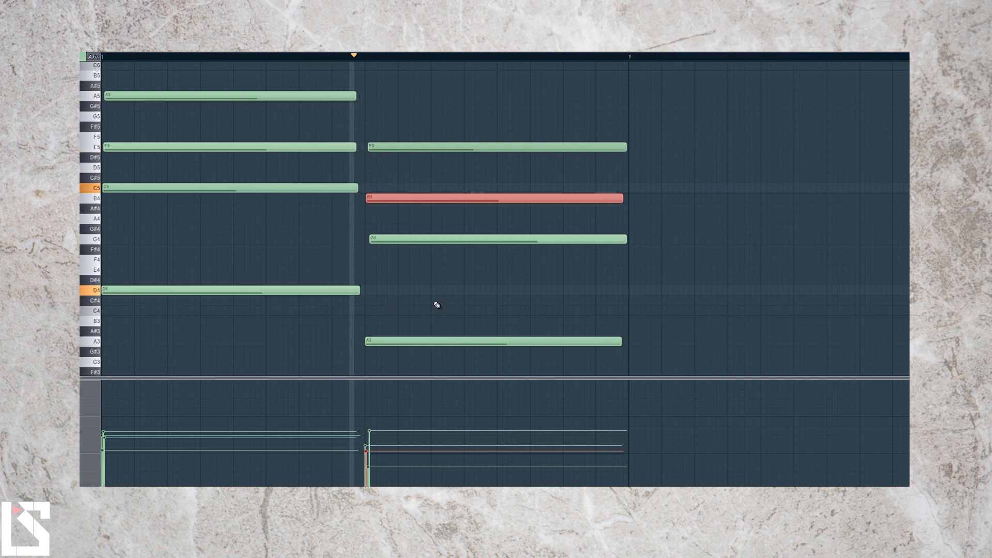
scroll(436, 55, down, 1)
key(space)
key(space)
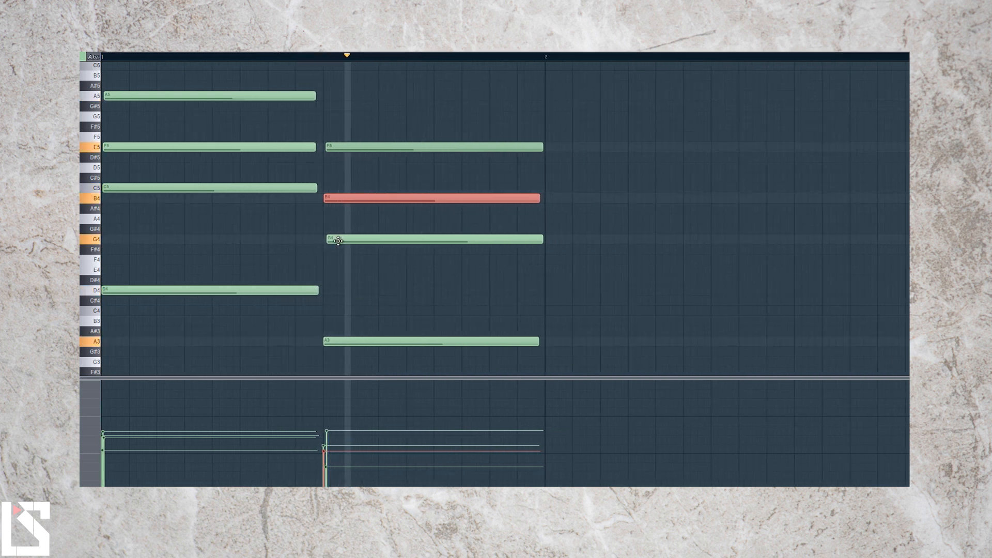
drag(338, 241, 337, 242)
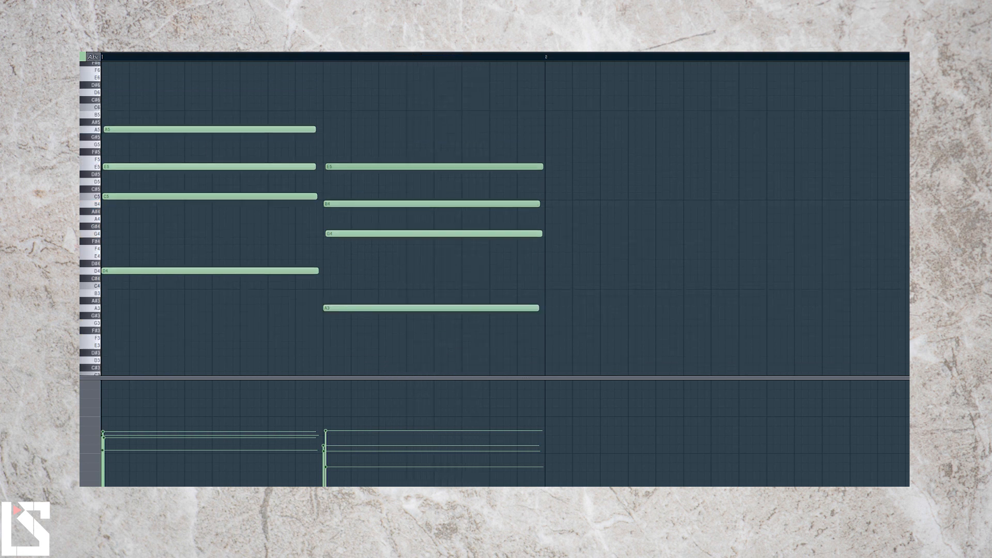
scroll(271, 102, up, 1)
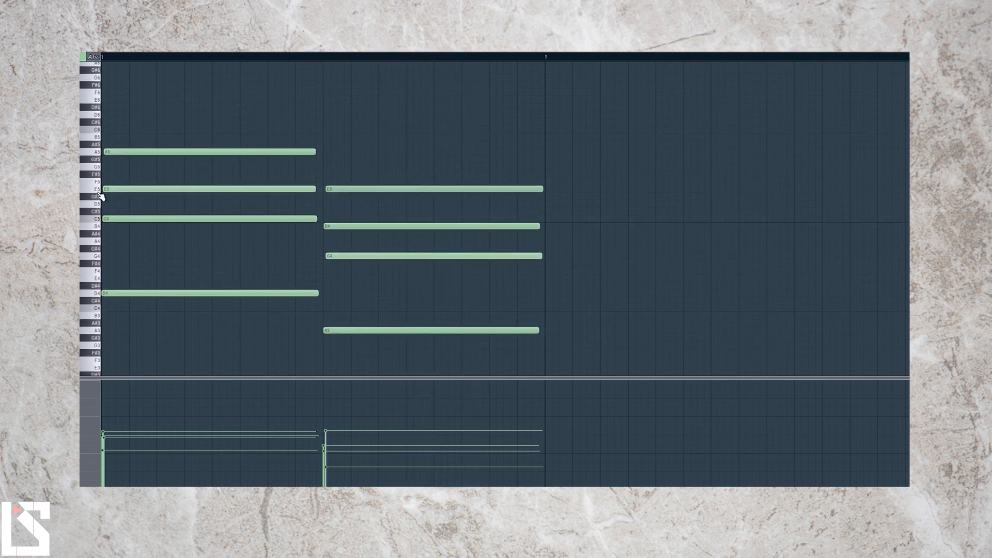
Add a C6 note on top of the first chord and audition the chord
click(108, 122)
click(105, 130)
right_click(107, 122)
key(space)
click(105, 57)
drag(124, 121, 134, 143)
click(139, 449)
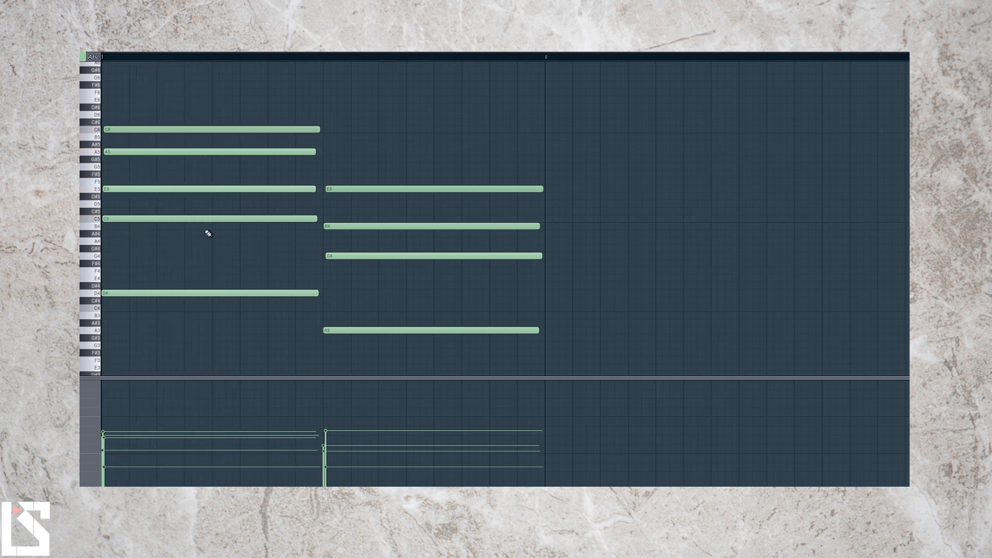
Add a B5 note on top of the second chord and replace the Lead #3 clip at bar 21 with Lead #4
drag(324, 145, 339, 138)
key(space)
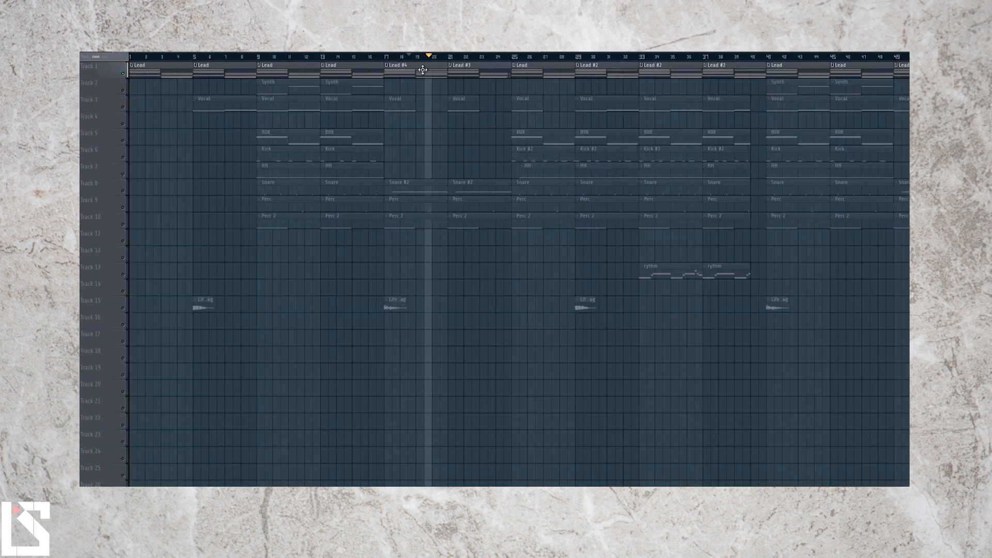
right_click(450, 70)
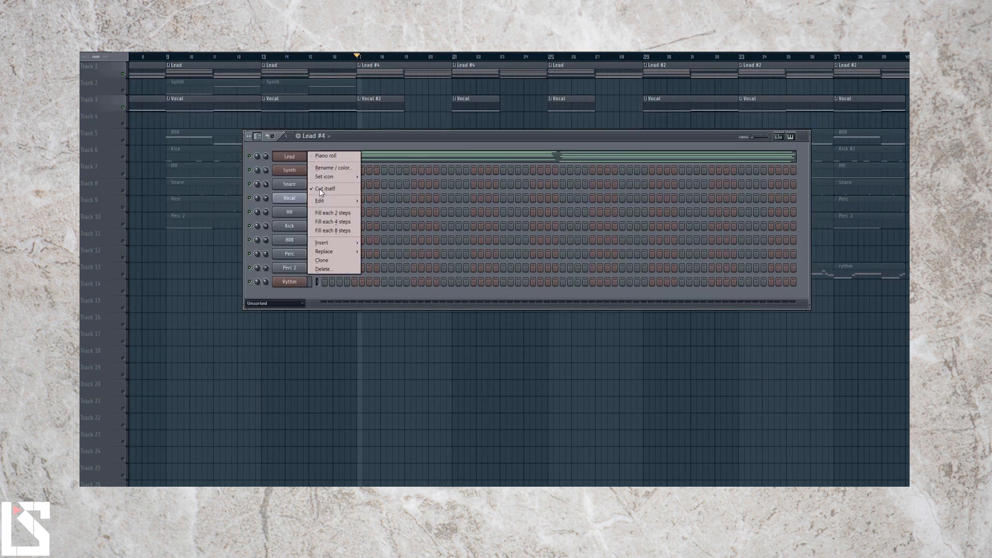
Clone the Lead channel and create a new pattern named Cloned
click(329, 260)
click(665, 105)
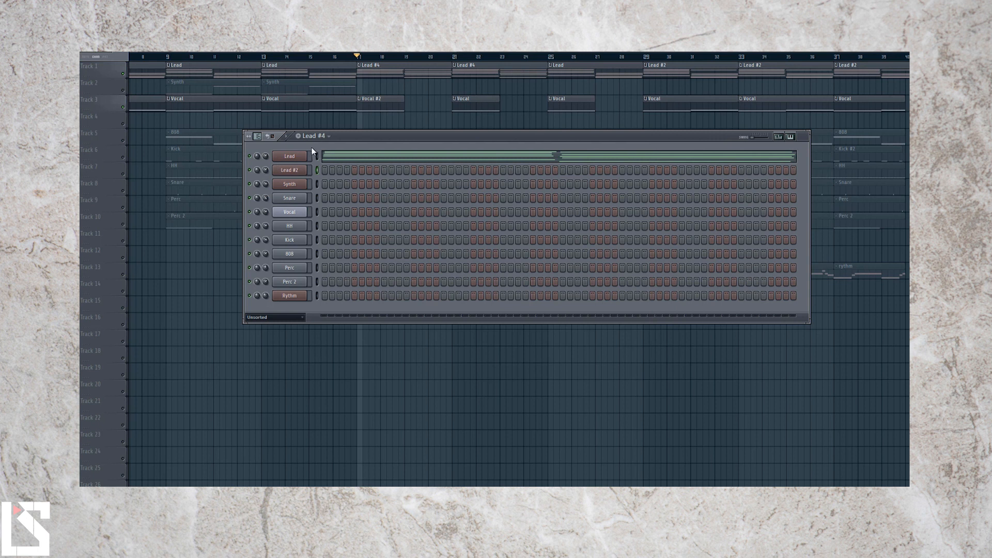
click(299, 136)
text(Cloned)
key(Return)
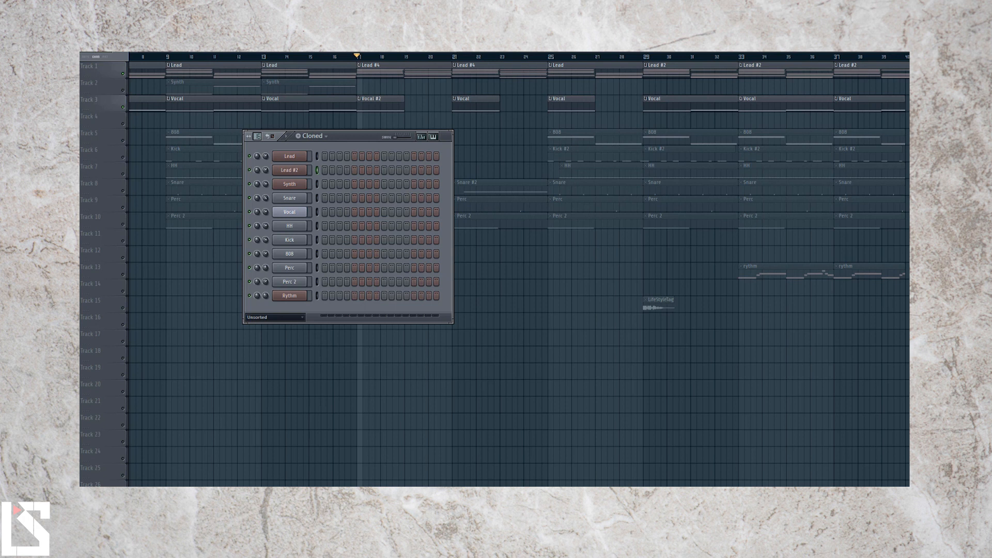
Place the Cloned pattern on Track 4 starting at bar 17 and include that track among the audible ones
key(ctrl+v)
click(363, 123)
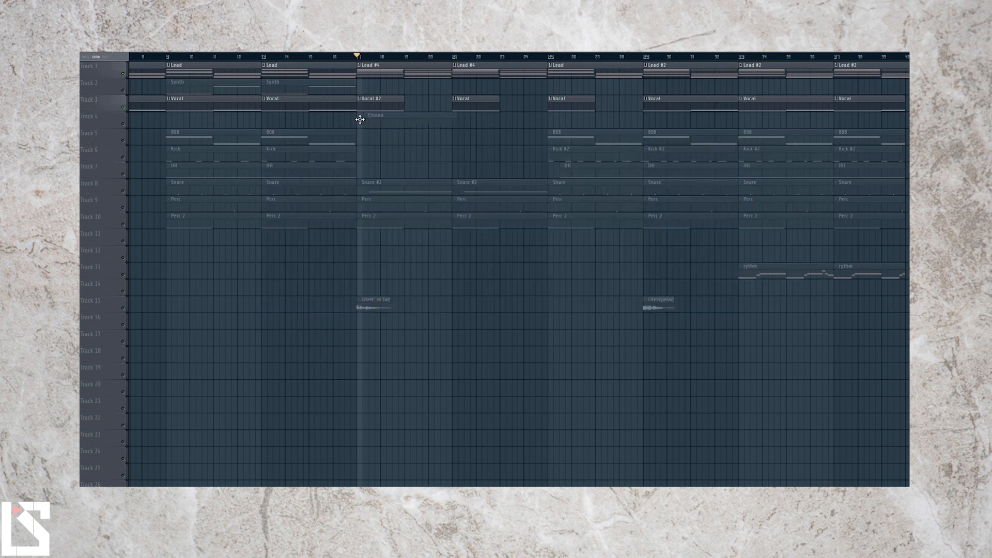
click(123, 124)
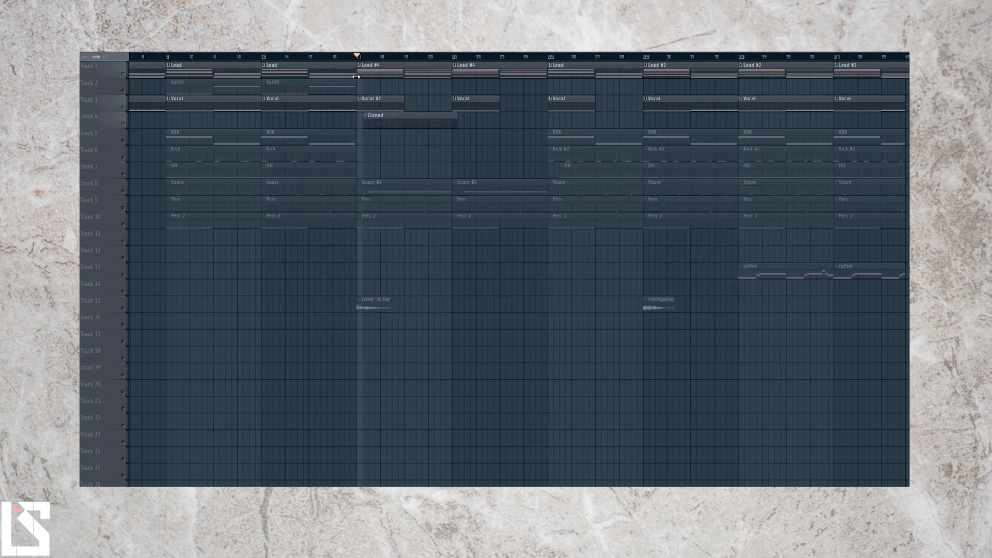
drag(392, 122, 386, 121)
Copy the Lead #4 chord notes into the Lead #2 channel of the Cloned pattern
key(F6)
double_click(383, 67)
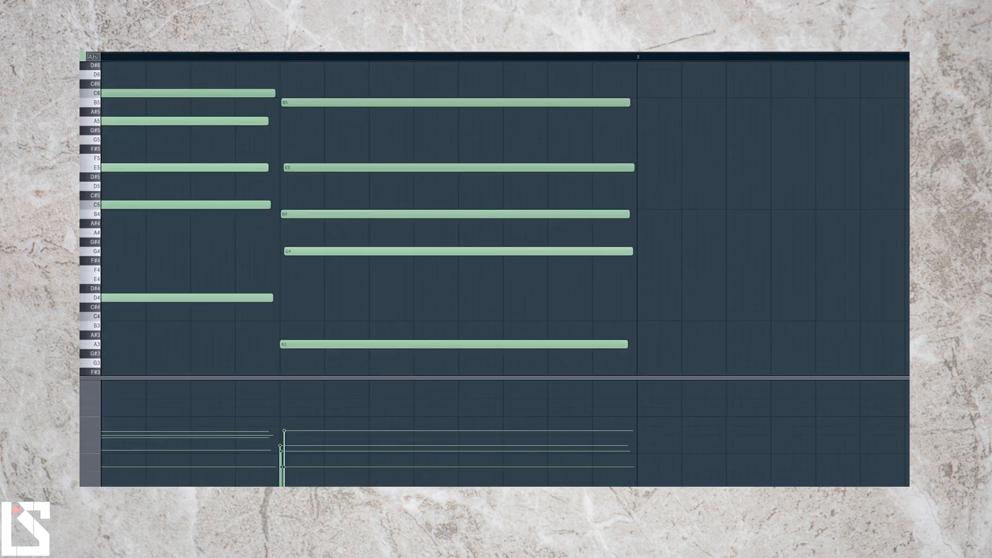
key(F6)
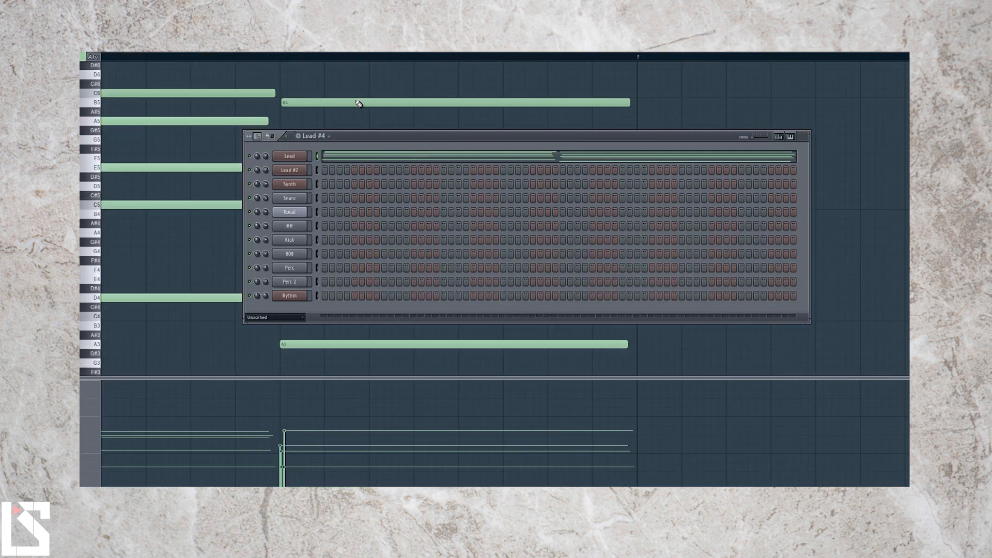
click(318, 136)
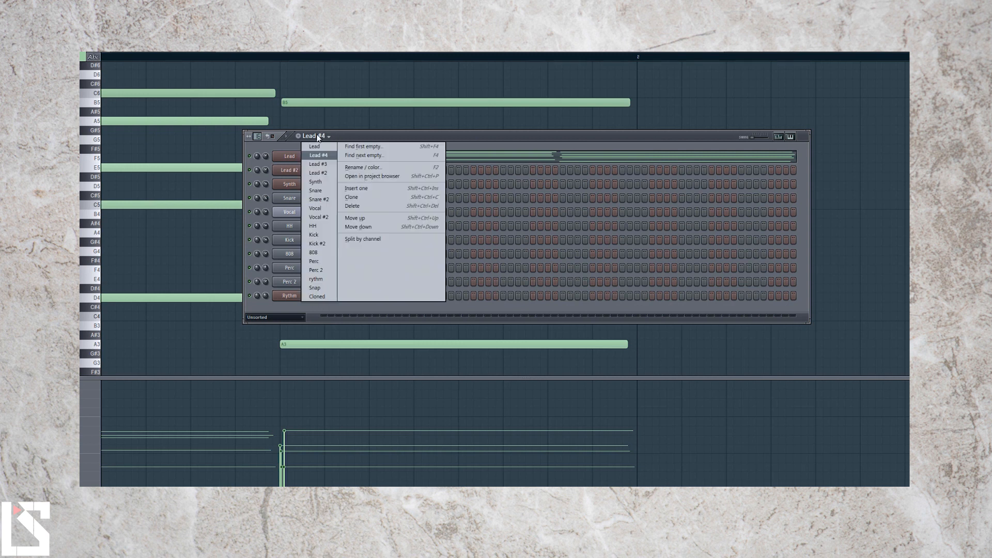
click(315, 296)
key(ctrl+v)
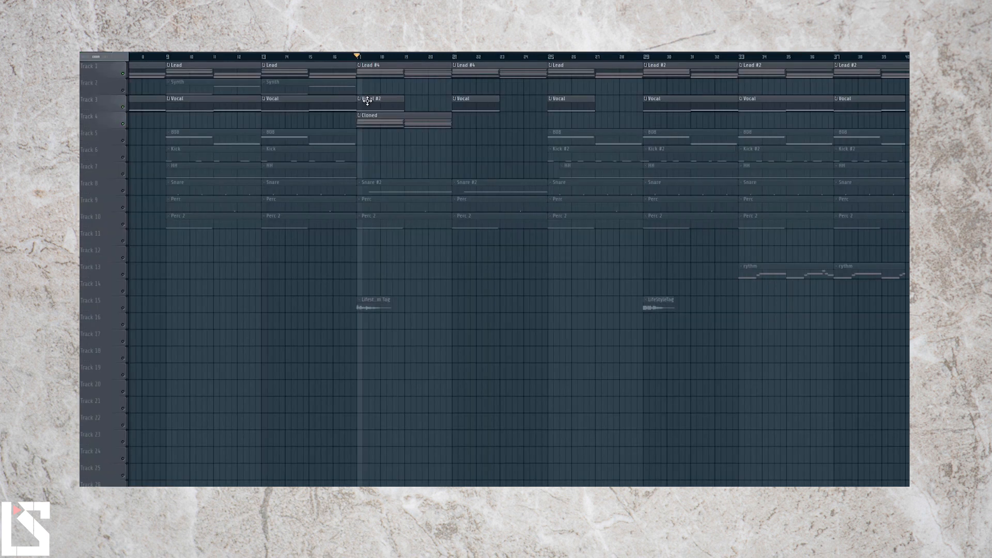
Delete the Lead #4 clip at bar 17 and view the Omnisphere patch of the Lead #2 channel
right_click(371, 74)
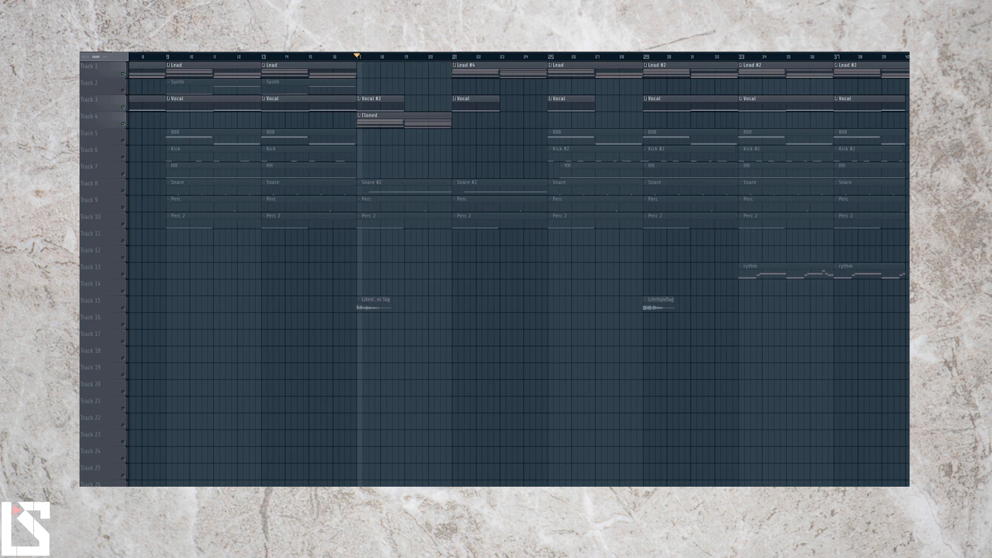
key(F6)
click(303, 173)
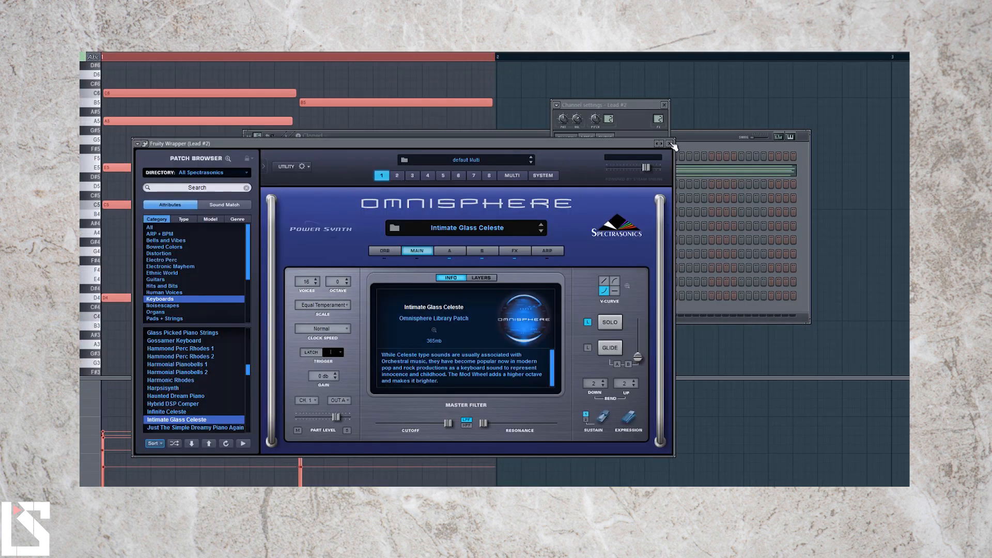
click(671, 144)
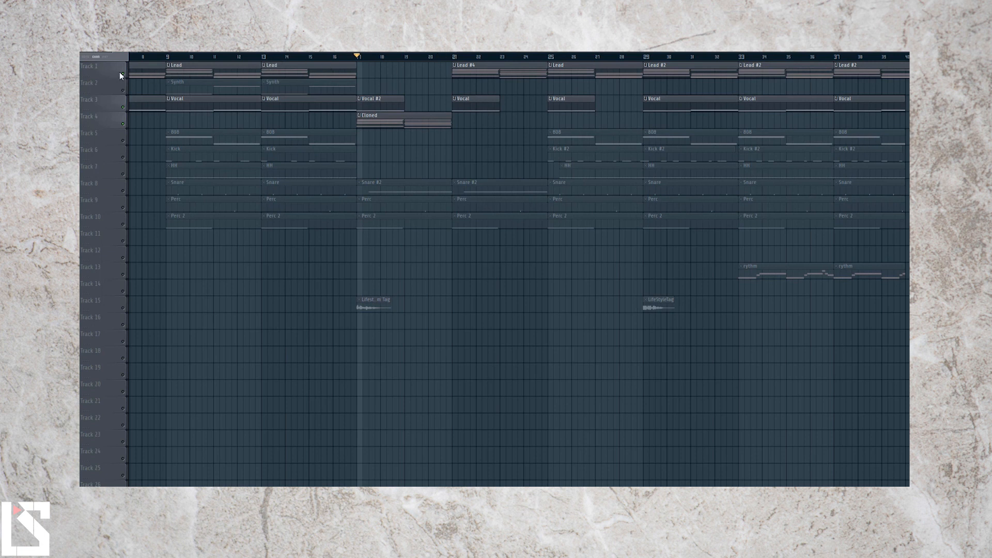
Audition the Cloned chords together with the Vocal #2 clip from bar 17
right_click(119, 73)
right_click(120, 73)
click(266, 59)
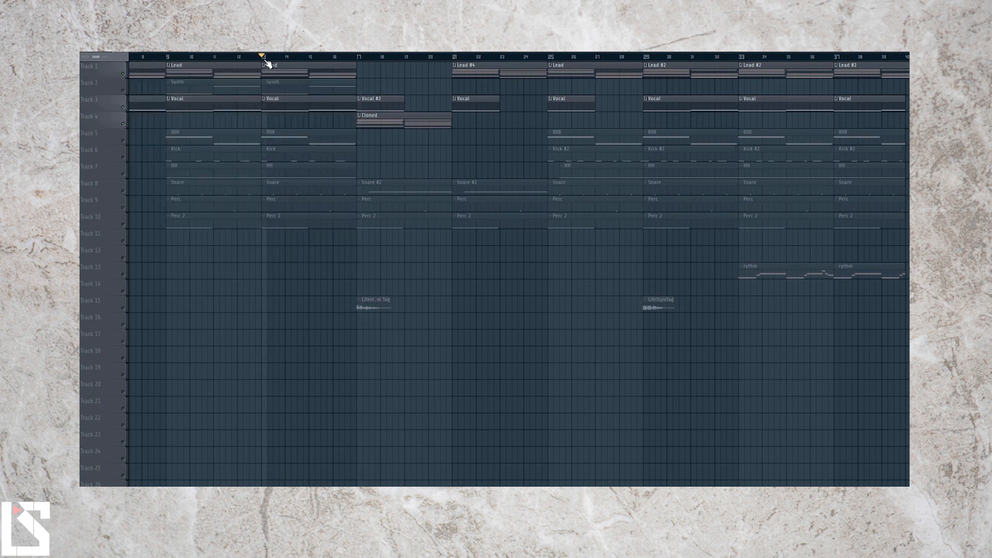
click(358, 56)
key(space)
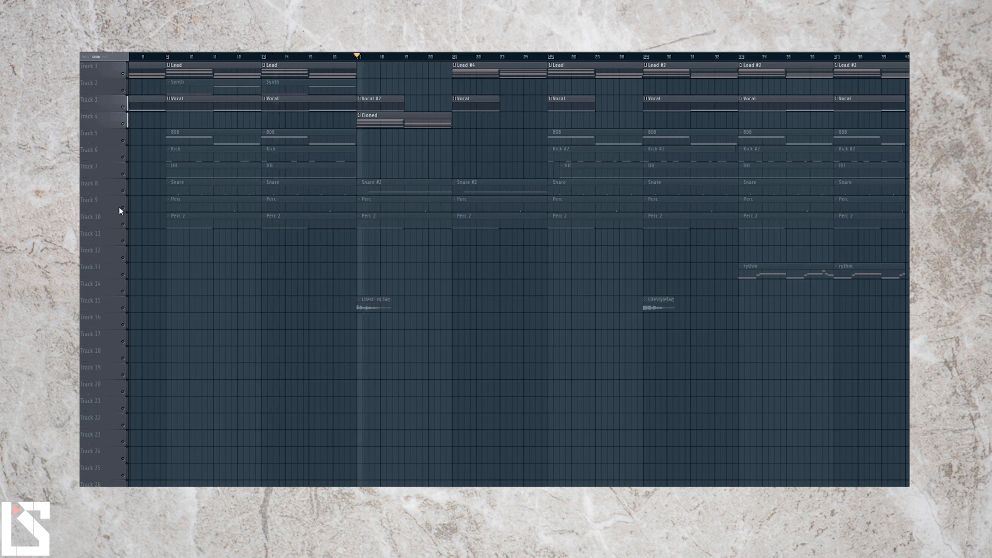
Unmute all tracks, play from bar 15, and add Cloned clips on Track 4 at bars 21 and 25
right_click(123, 208)
click(312, 58)
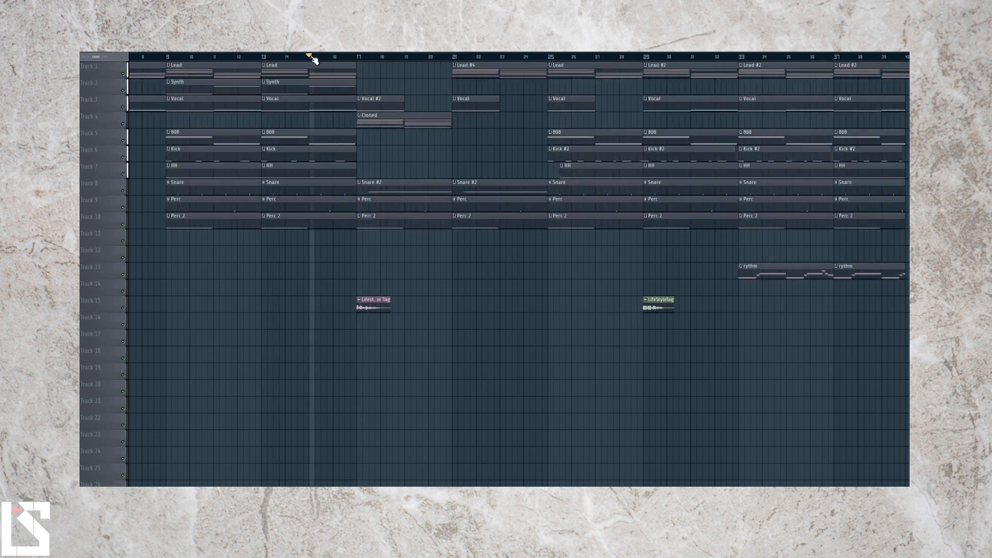
scroll(317, 55, down, 3)
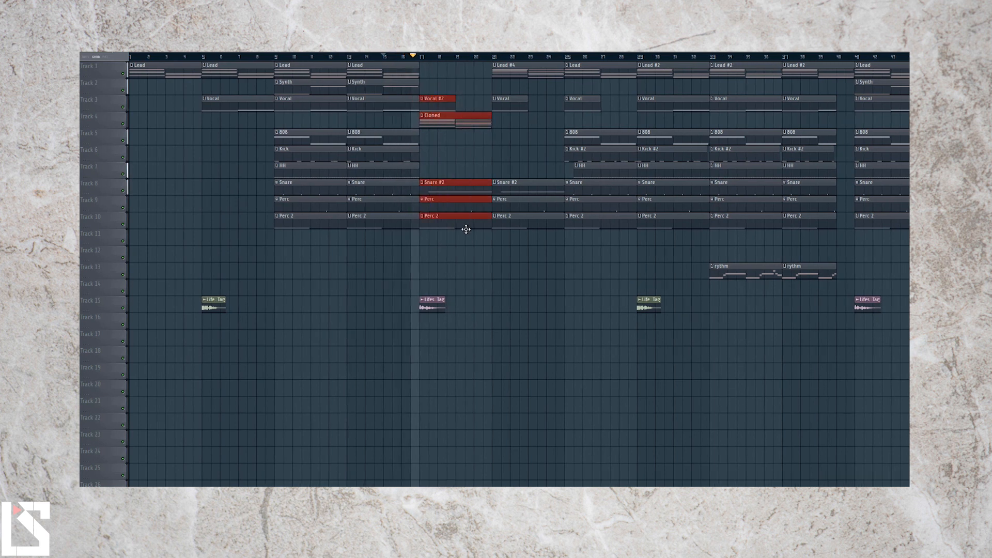
click(467, 253)
click(495, 120)
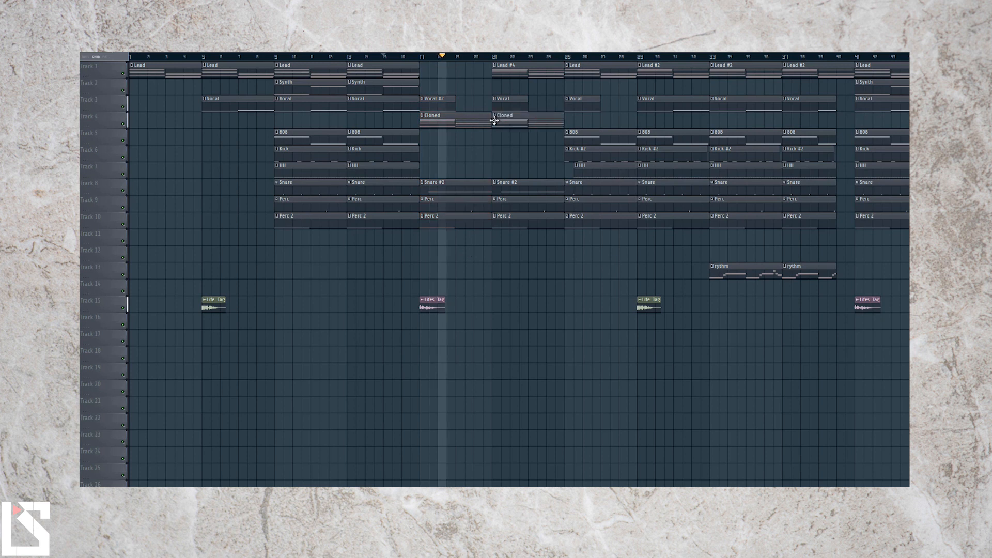
scroll(495, 58, down, 2)
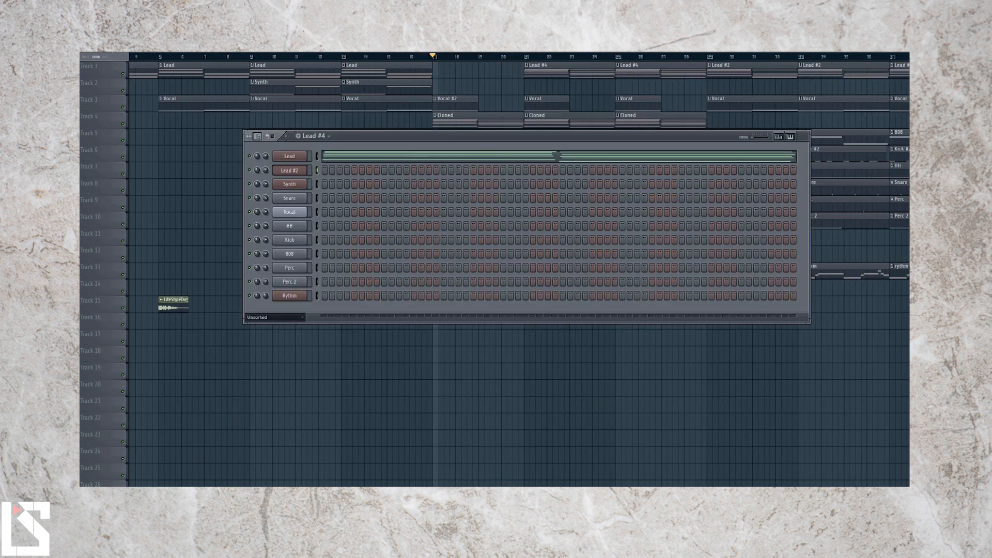
Add Fruity Reeverb 2 to the fifth effect slot of the Snare mixer track and adjust its reverb settings
key(F9)
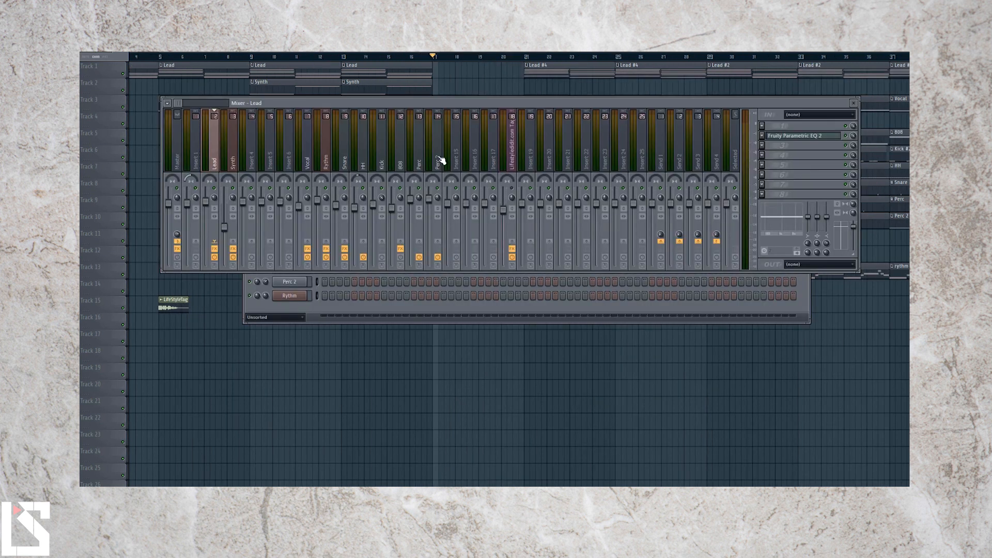
click(346, 153)
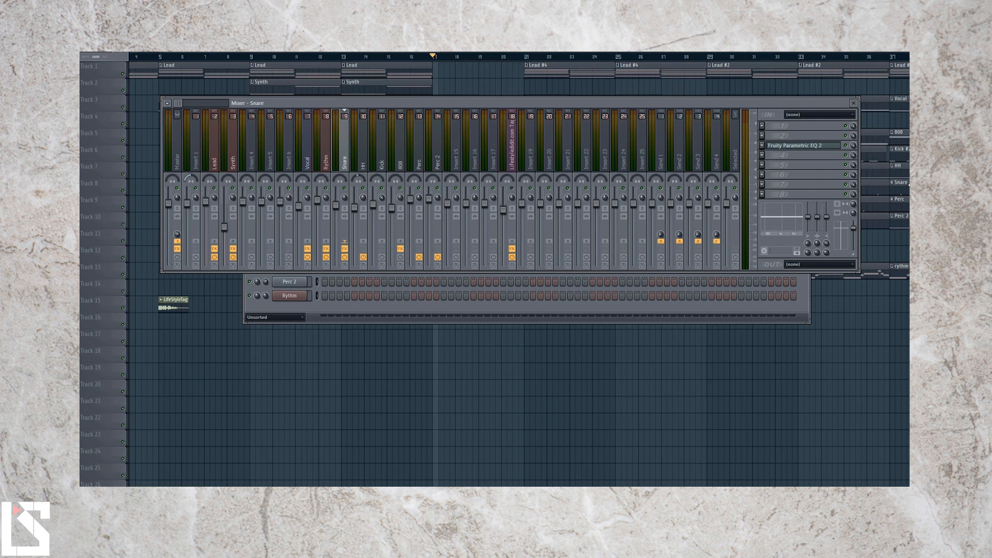
click(765, 165)
click(862, 355)
drag(298, 230, 298, 205)
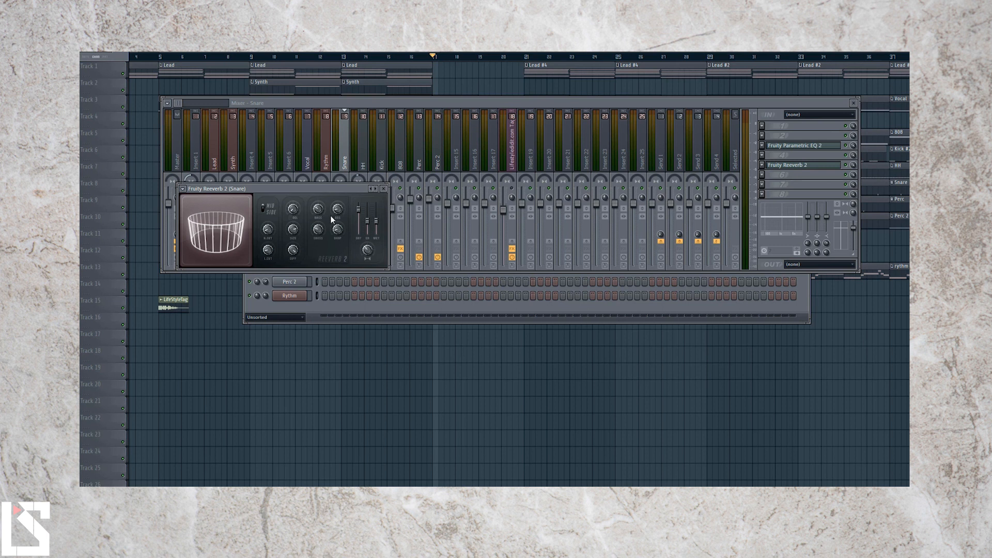
click(385, 189)
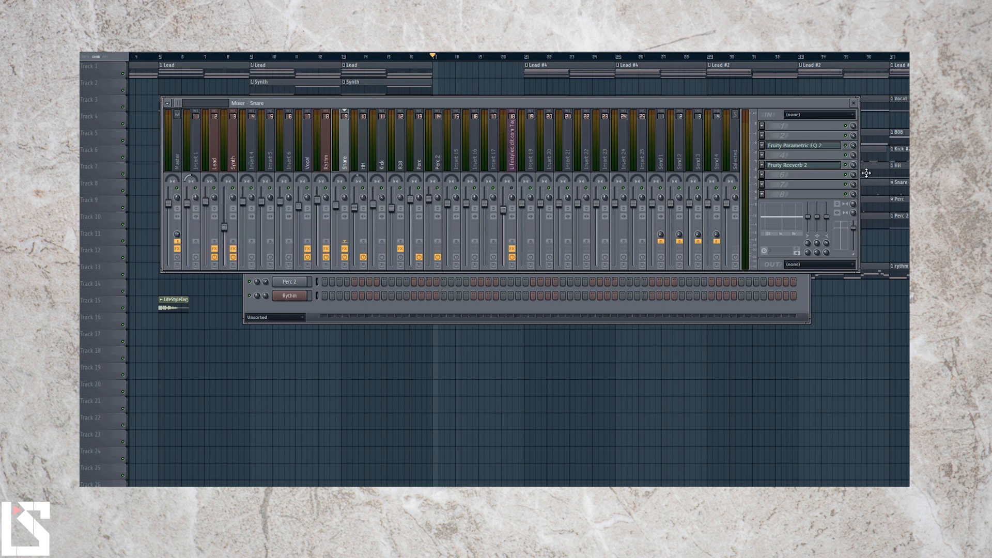
Create an automation clip for the Snare Reeverb 2 mute state and move it down to Track 20
right_click(851, 165)
click(881, 221)
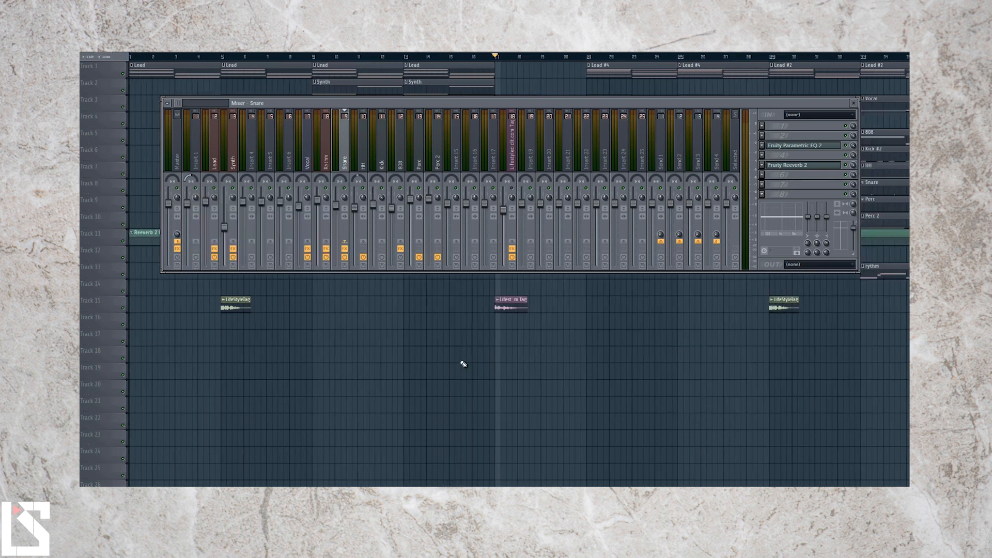
key(F9)
drag(499, 233, 490, 346)
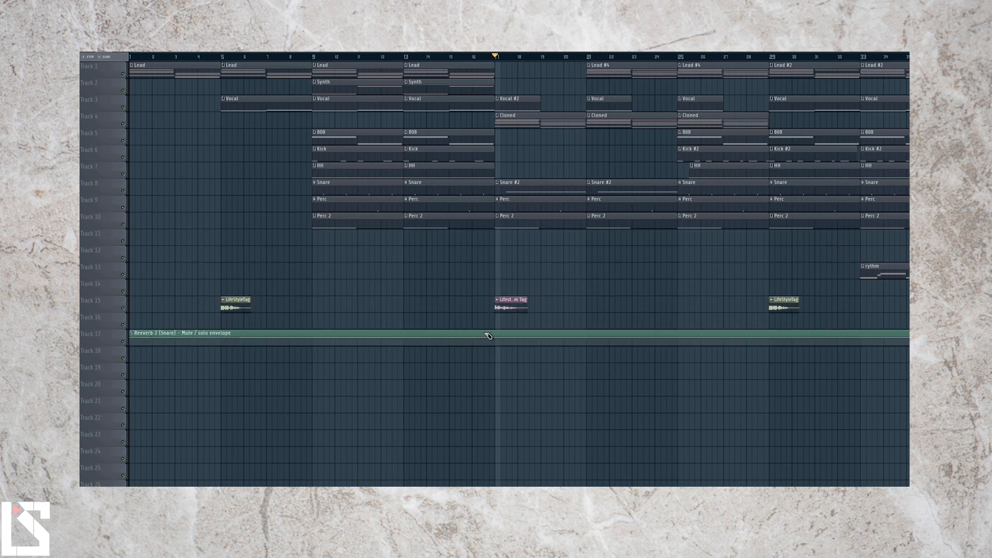
drag(489, 337, 499, 413)
Slice the reverb automation clip at bars 17 and 21 and delete the pieces outside that range
drag(588, 433, 589, 432)
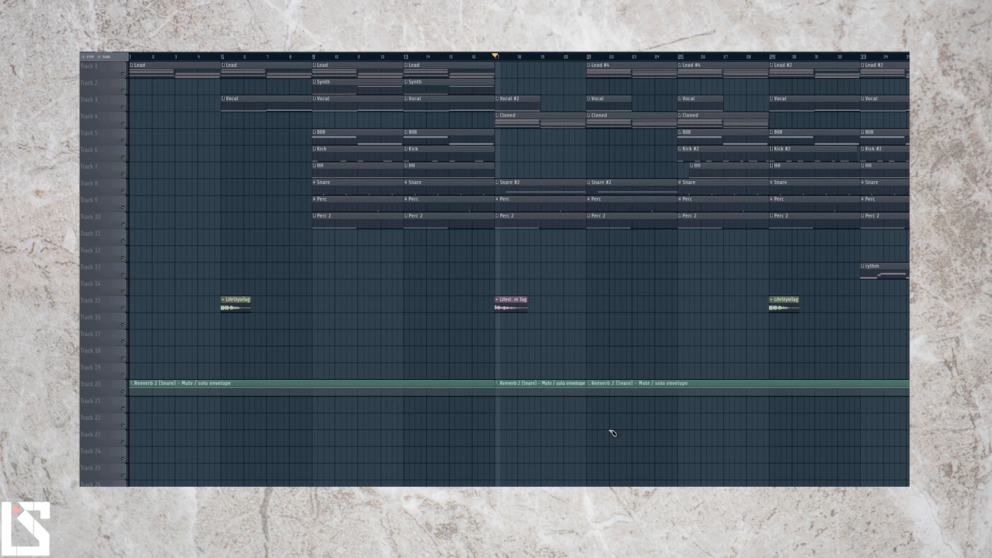
right_click(483, 383)
right_click(602, 389)
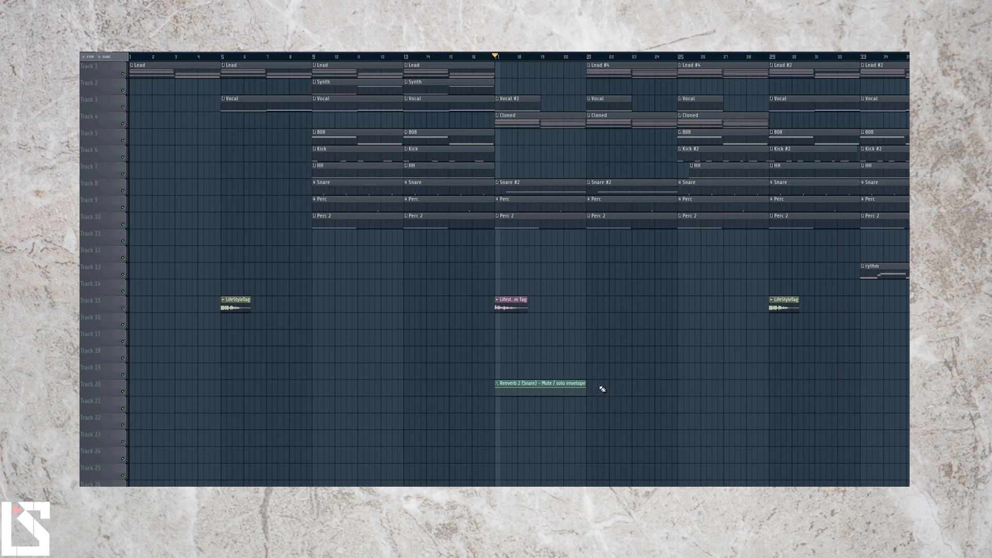
Place a second reverb automation clip at bar 21 on Track 20 and make it unique
click(589, 389)
right_click(593, 390)
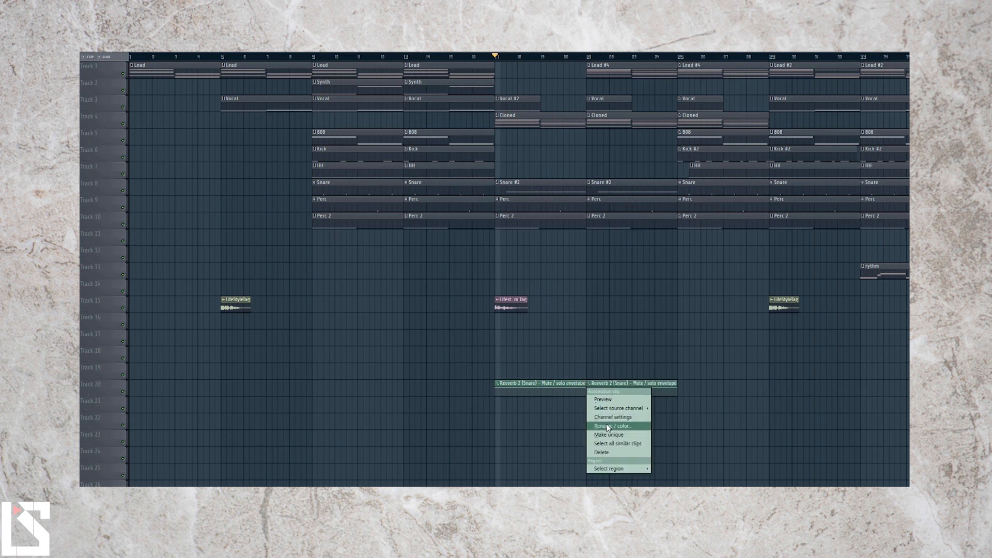
click(605, 437)
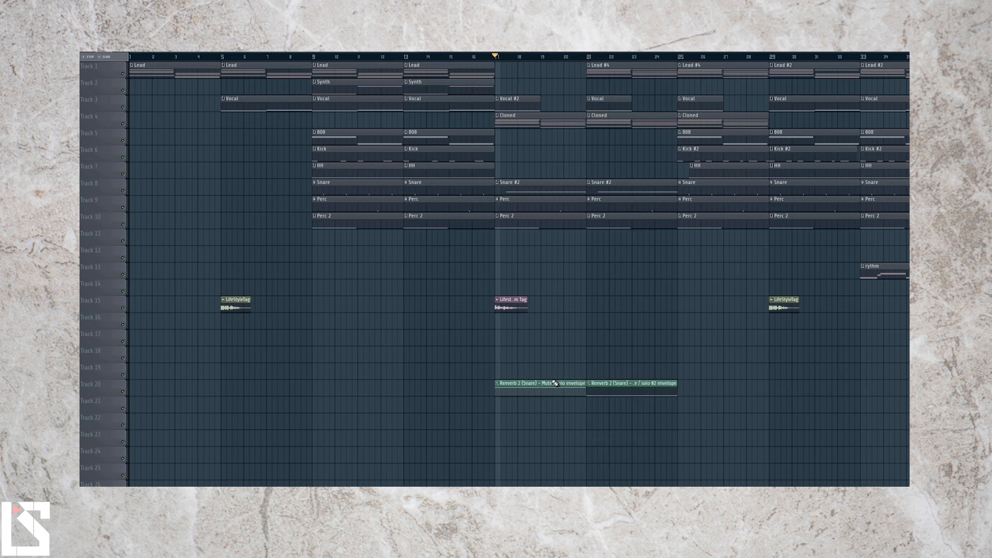
Place a copy of the unique #2 reverb automation clip at bar 13 on Track 20
click(403, 386)
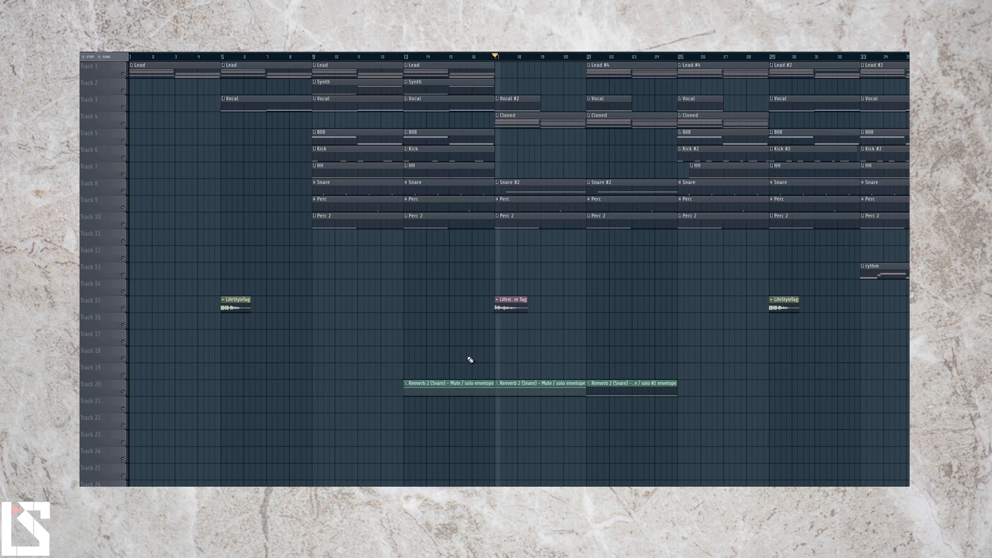
right_click(494, 391)
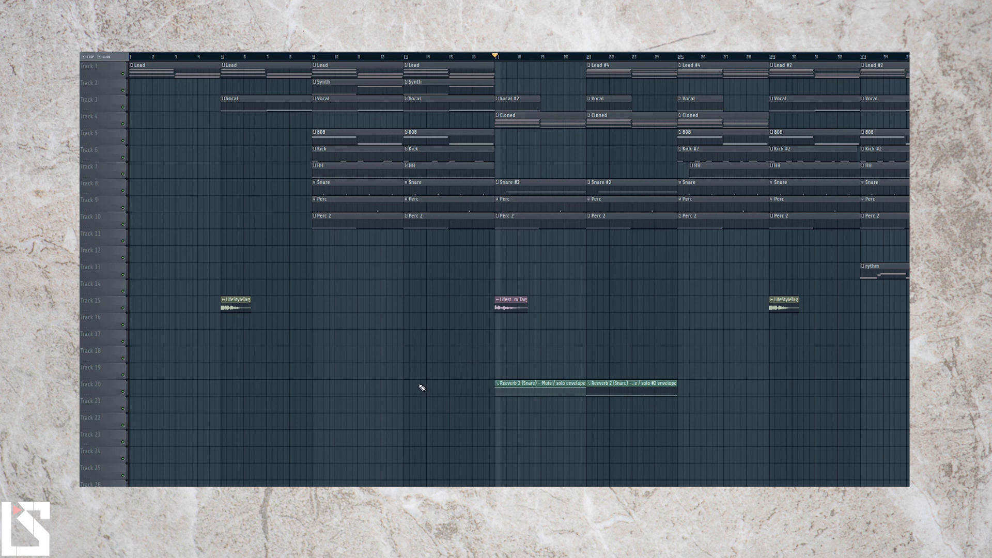
click(404, 383)
Play the section around bar 17 and rebalance the dry and wet levels of the Snare's Fruity Reeverb 2
key(space)
key(F9)
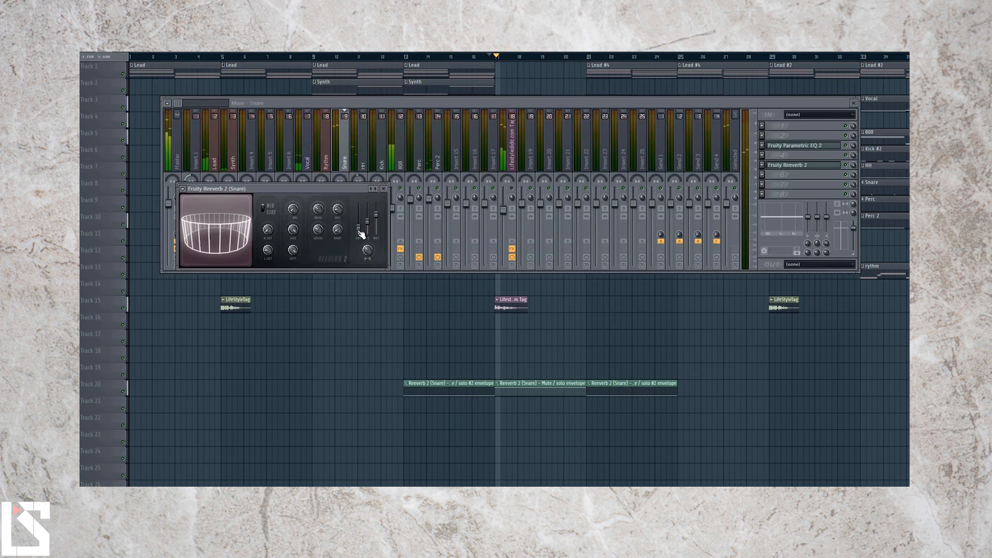
drag(357, 231, 376, 218)
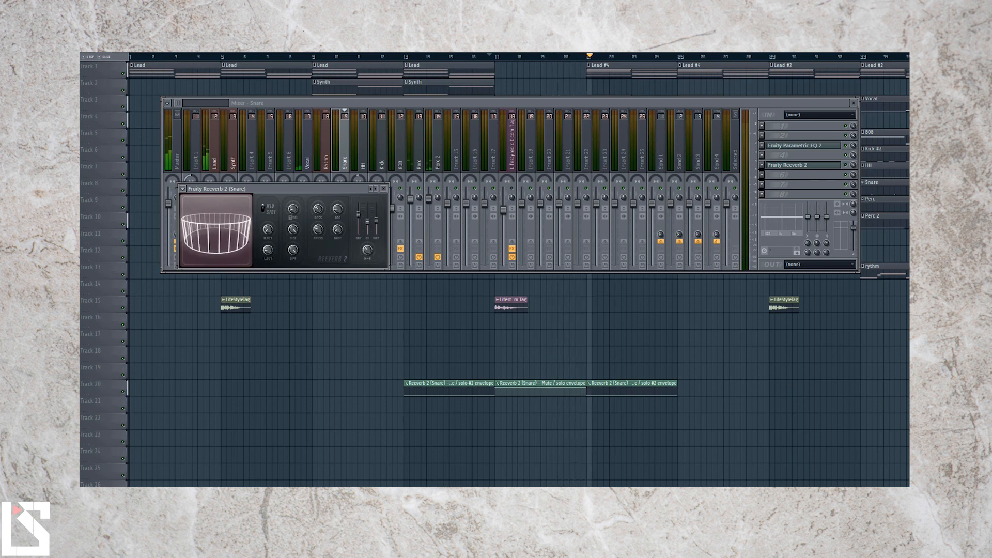
click(384, 189)
key(F9)
key(space)
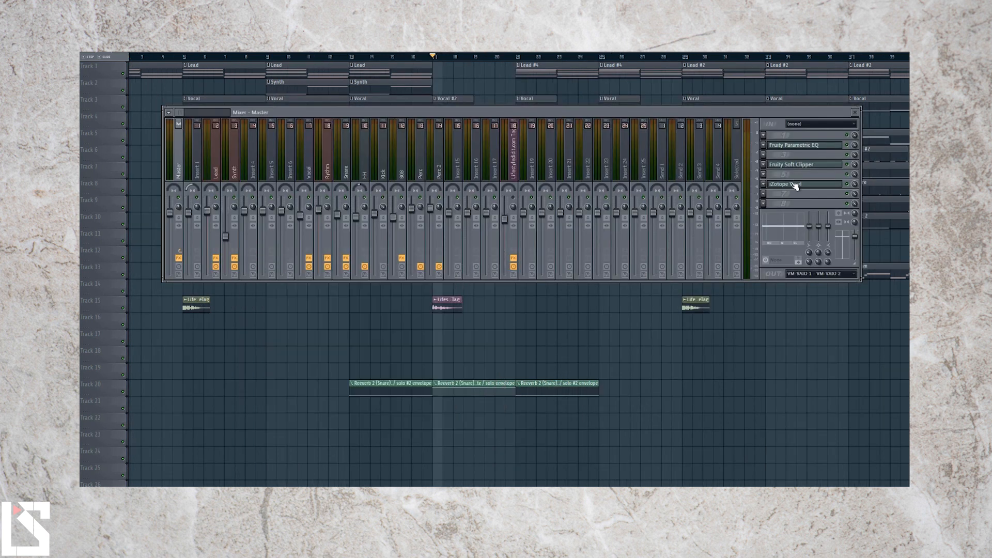
Set the warp depth of iZotope Vinyl on the Master to 28% while playing the section from bar 17
click(795, 185)
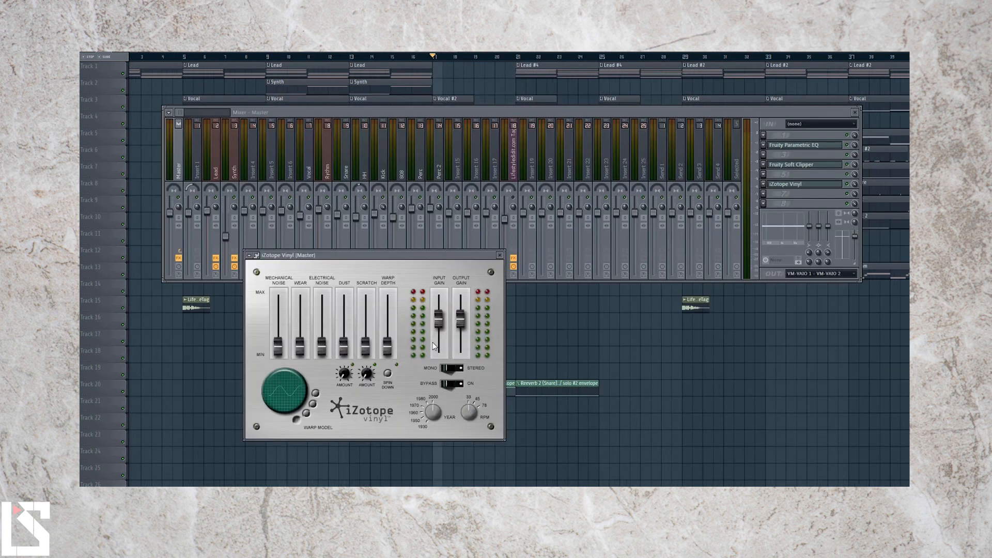
drag(393, 259, 418, 190)
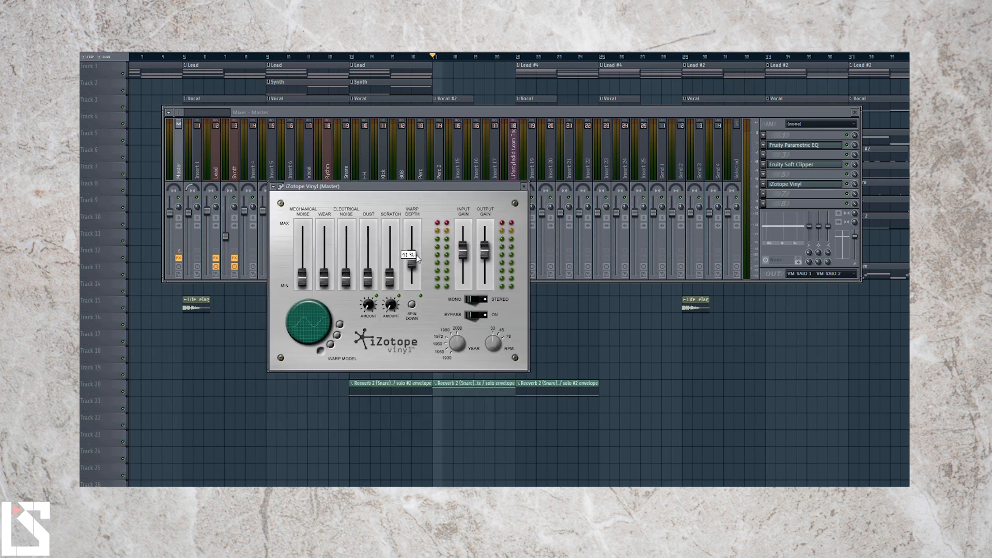
key(space)
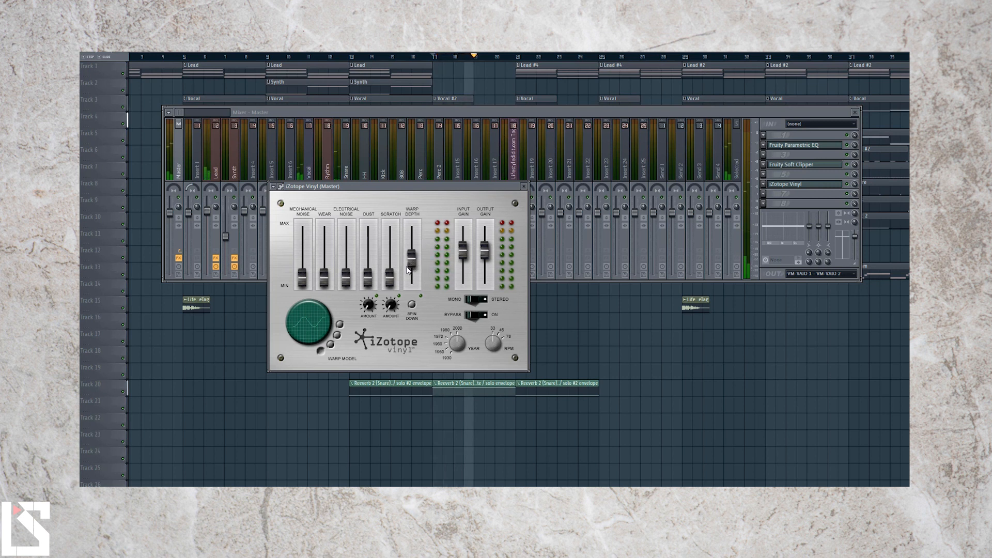
drag(414, 268, 414, 275)
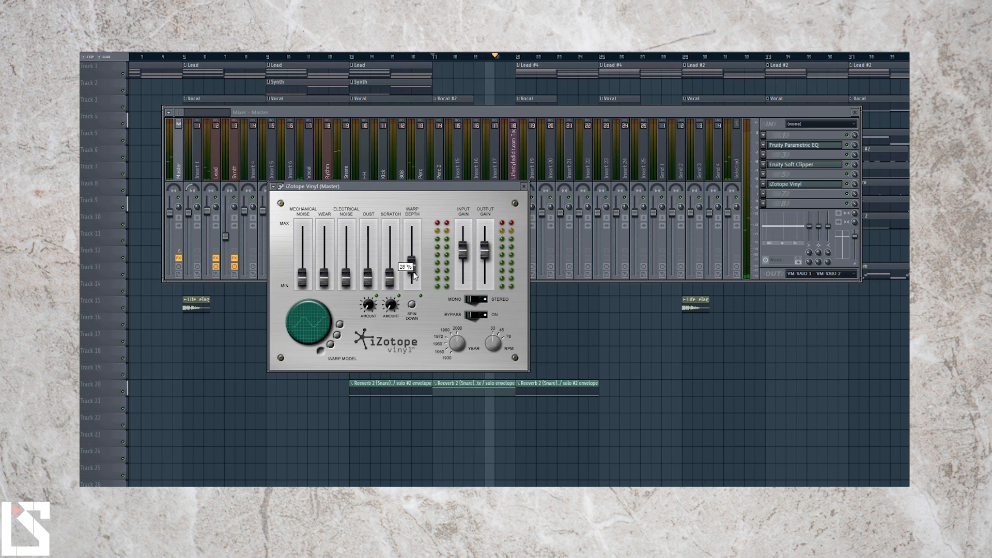
click(524, 191)
Create an automation clip for the Master's iZotope Vinyl mute/solo switch and move it to Track 22
right_click(847, 184)
click(872, 234)
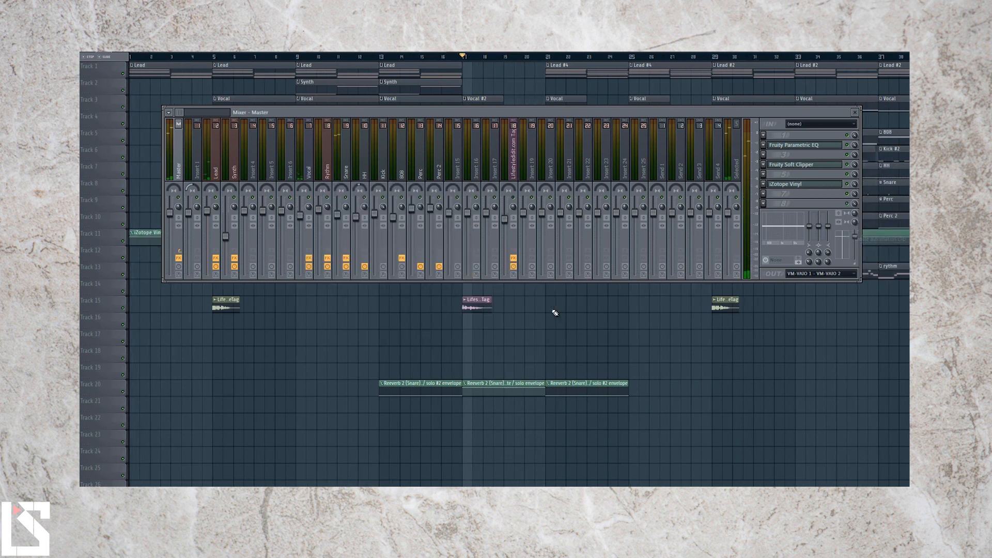
key(F9)
drag(464, 234, 465, 406)
Slice the iZotope Vinyl automation clip at bars 17 and 21 and delete the pieces outside that range
drag(546, 452, 547, 452)
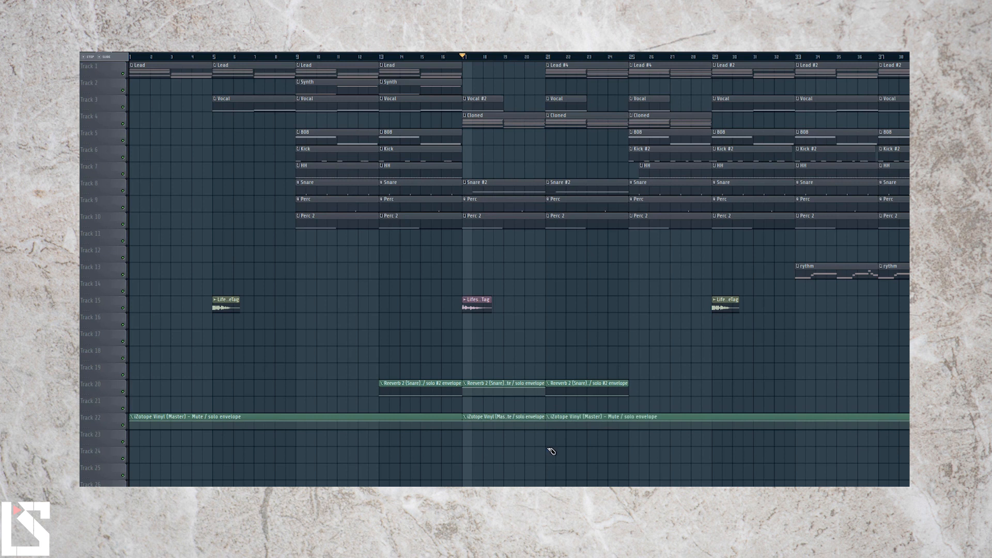
right_click(560, 416)
right_click(457, 420)
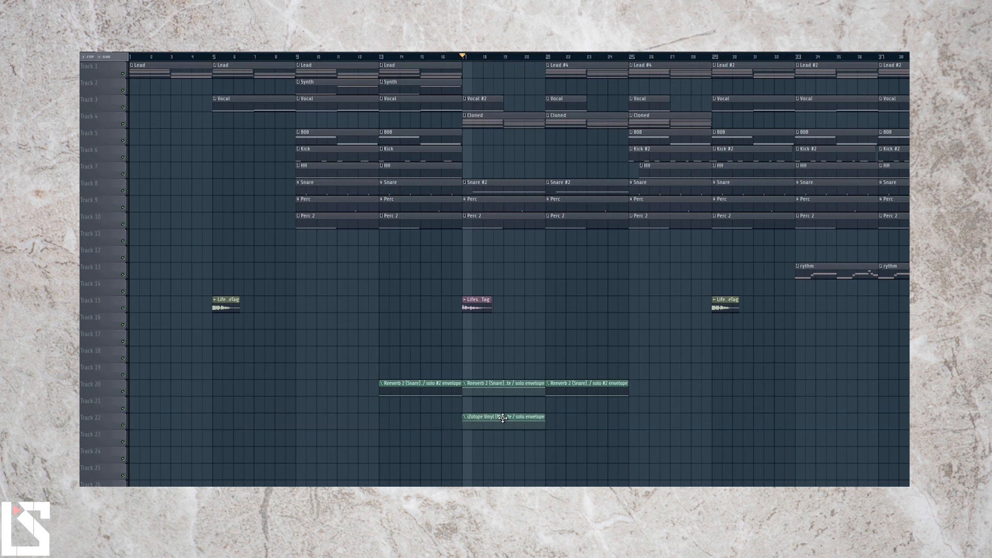
Add a unique copy of the iZotope Vinyl automation clip at bar 21 on Track 22 and repeat it at bar 13
click(553, 422)
click(549, 417)
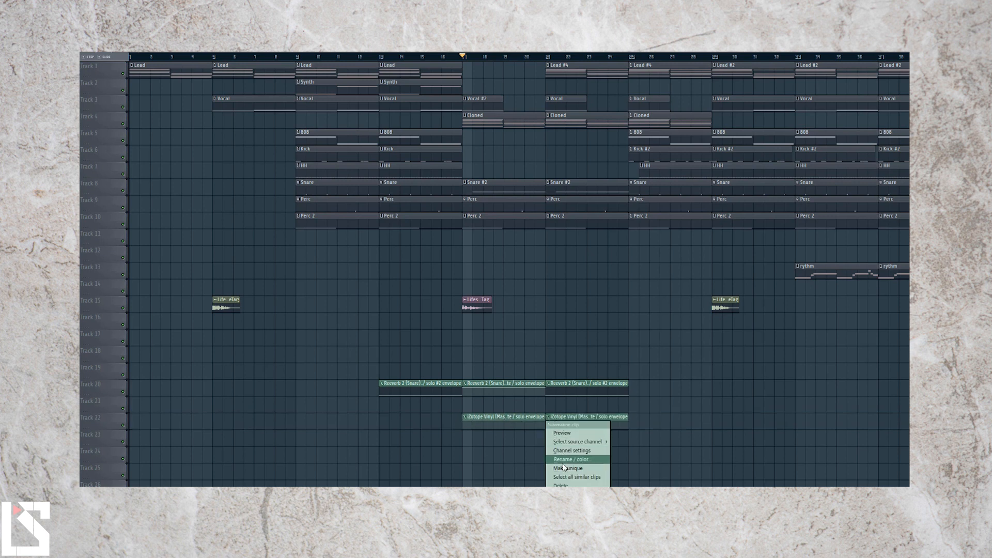
click(568, 468)
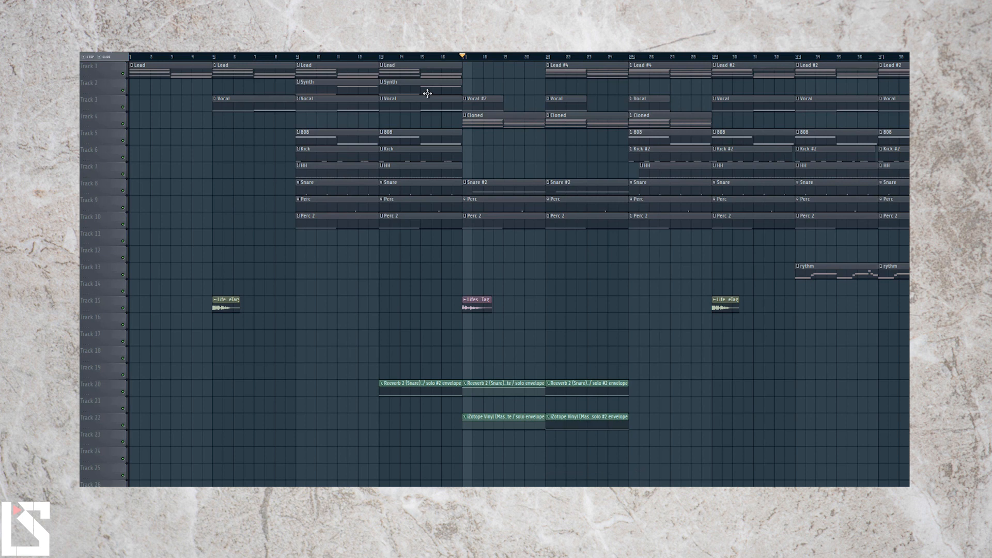
click(386, 422)
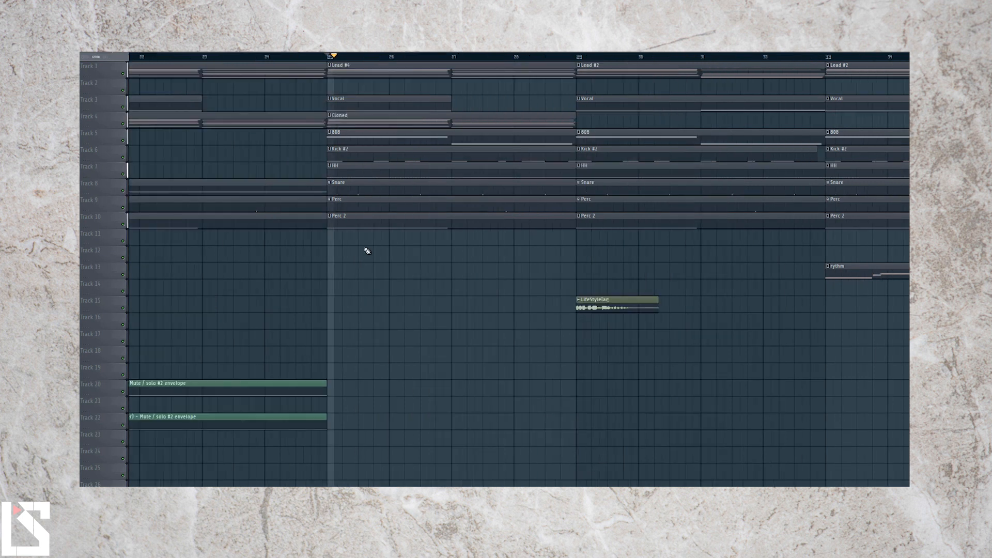
Trim the HH clip at bar 25 on Track 7 to start half a bar in and make it unique
key(space)
key(space)
drag(330, 173, 361, 175)
key(space)
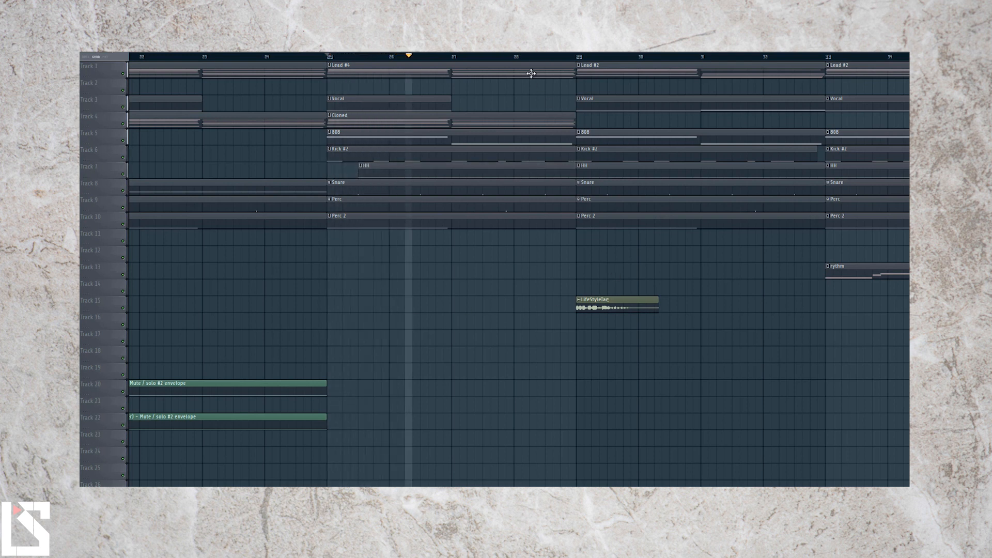
click(361, 165)
click(381, 216)
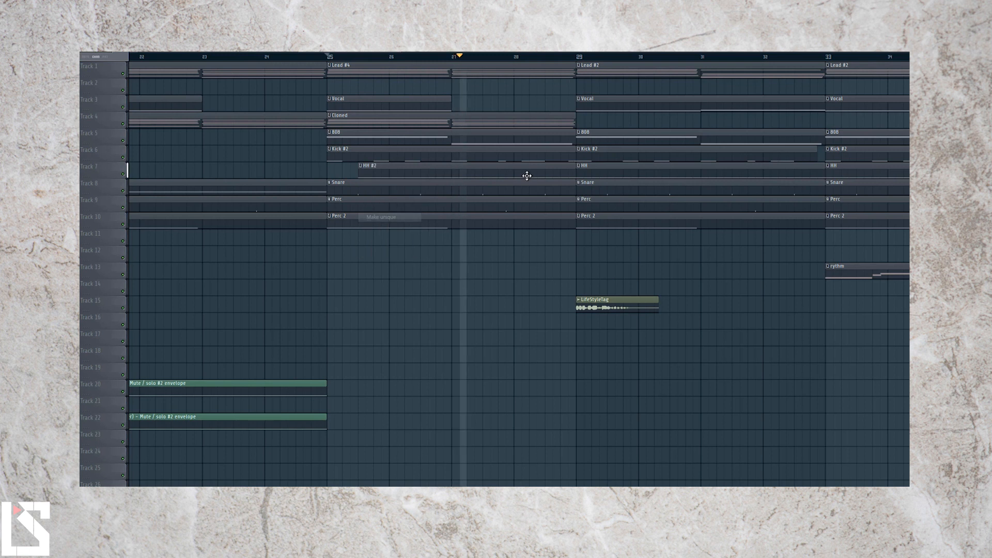
Replace one C5 note in the HH #2 pattern with a roll of short notes and play the arrangement from mid-bar 27
double_click(541, 166)
scroll(525, 61, down, 3)
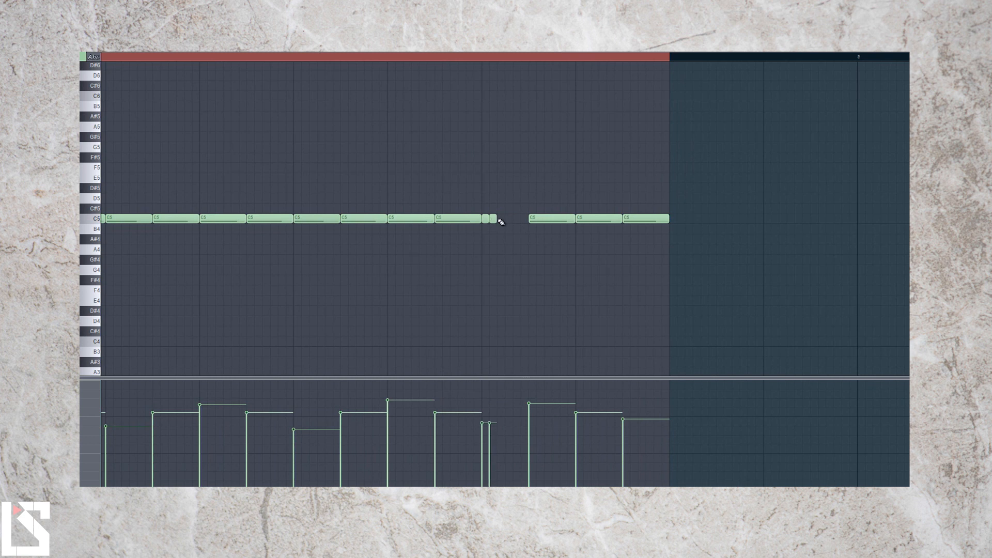
key(F5)
key(space)
click(484, 57)
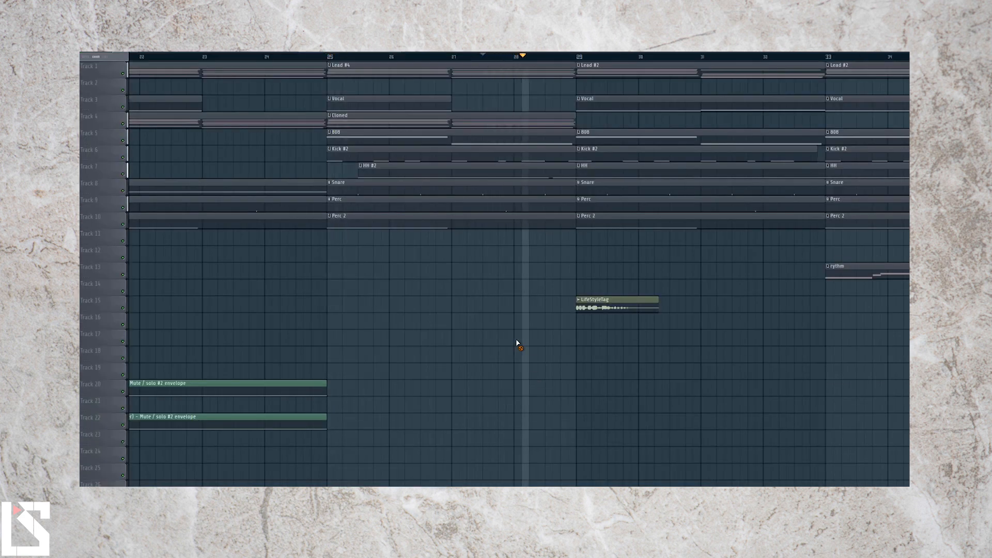